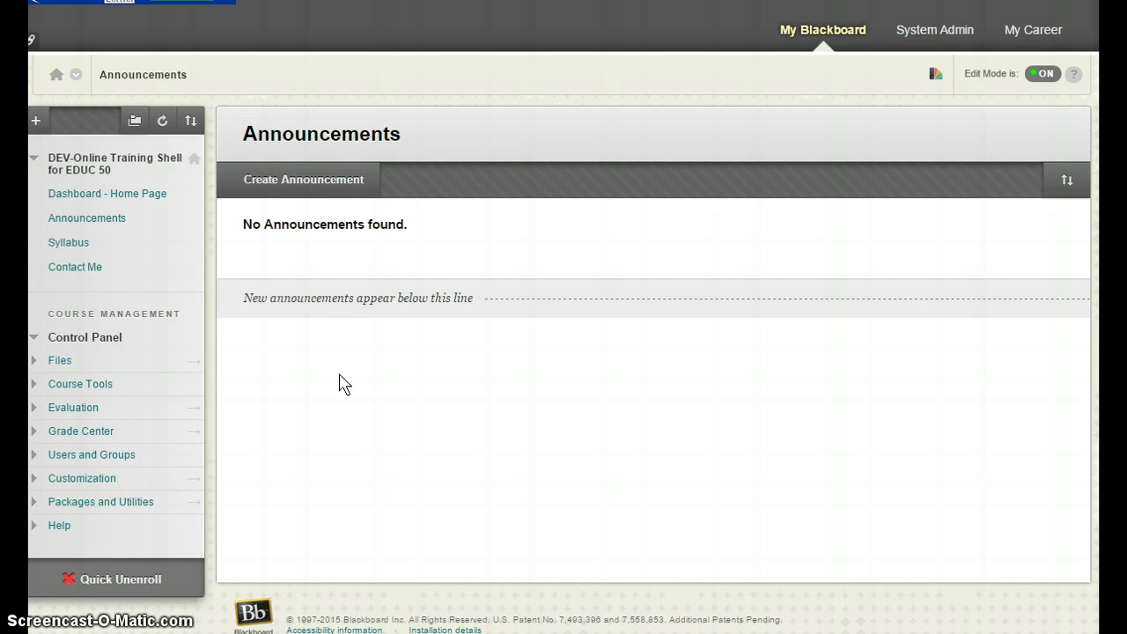
# Step: Review the Dashboard - Home Page and its page options, and return to the Announcements page
pyautogui.click(137, 195)
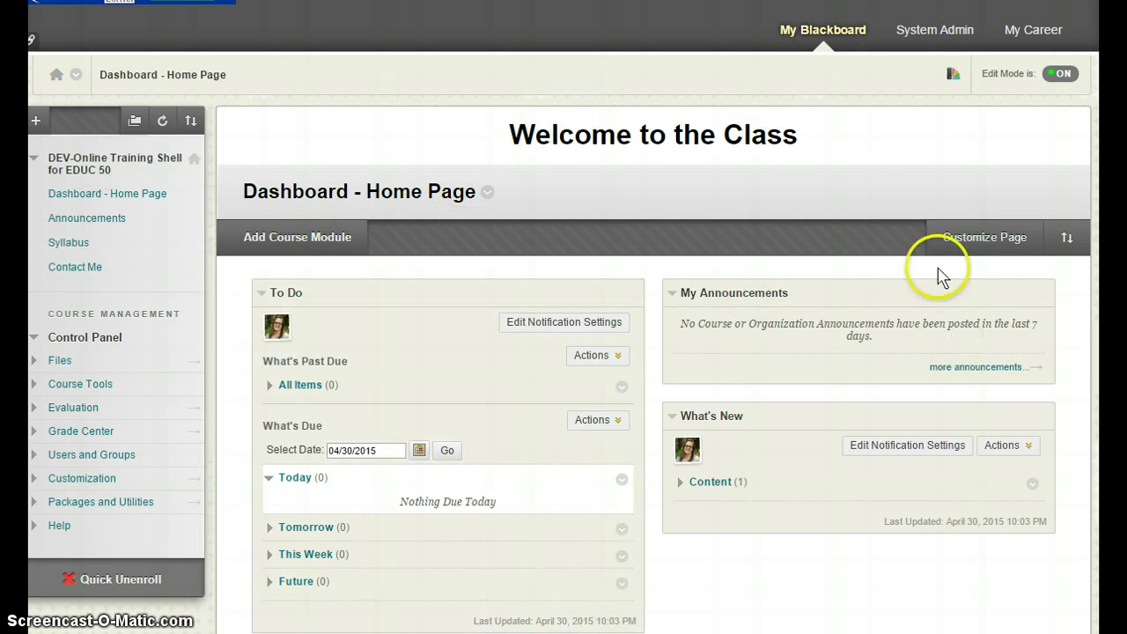
pyautogui.click(488, 192)
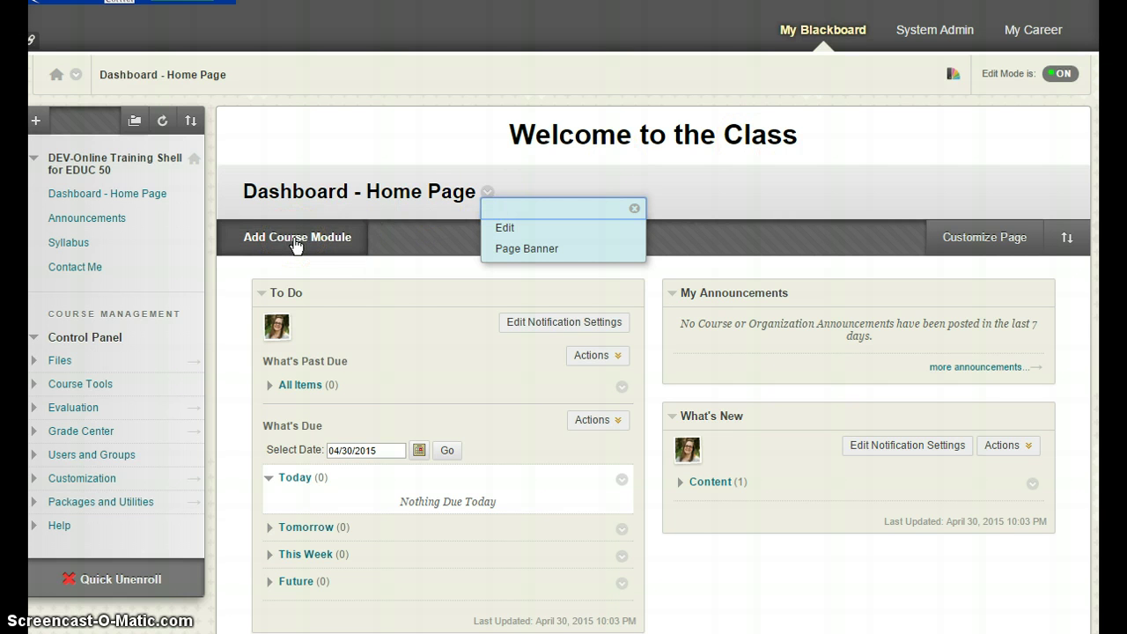
pyautogui.moveTo(283, 293); pyautogui.dragTo(317, 285)
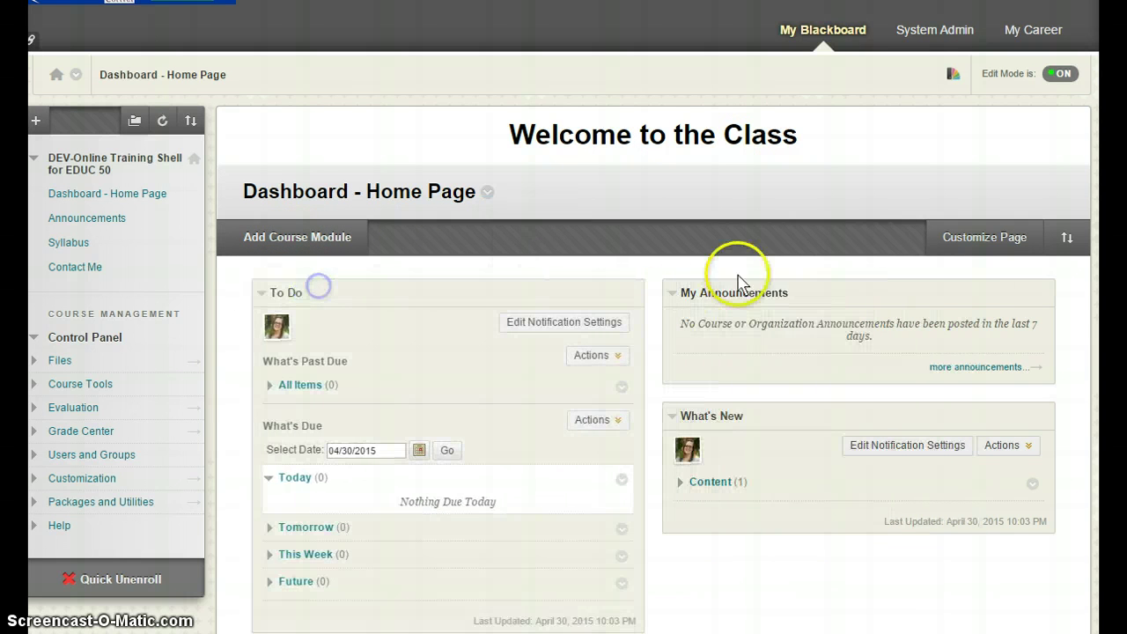
pyautogui.click(88, 218)
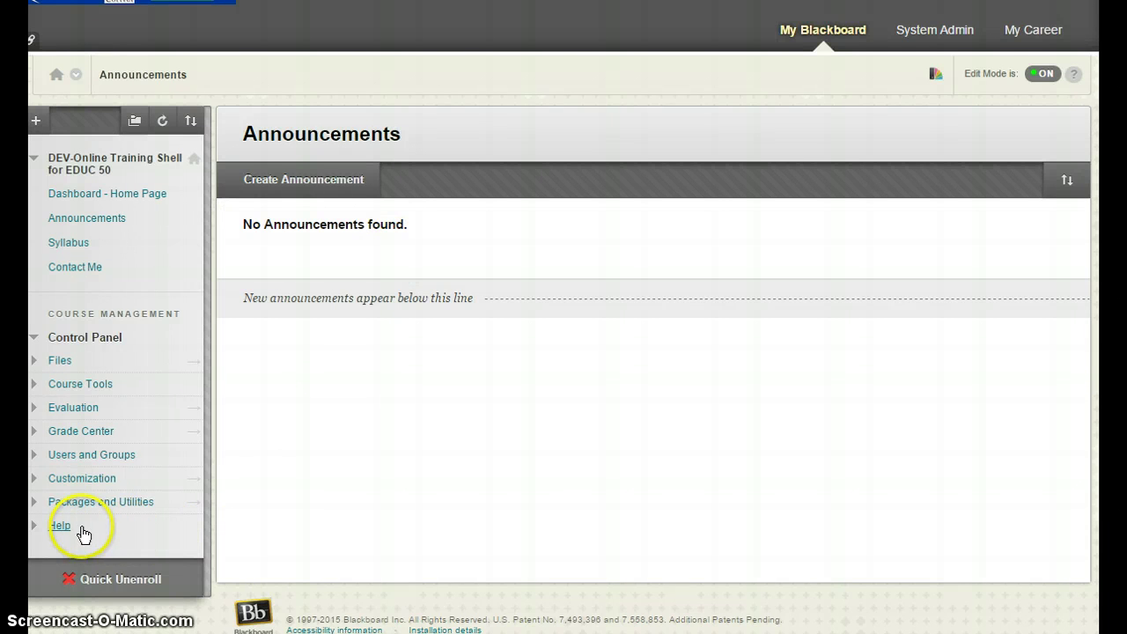
# Step: Open the Teaching Style settings from the course's Customization options
pyautogui.click(35, 479)
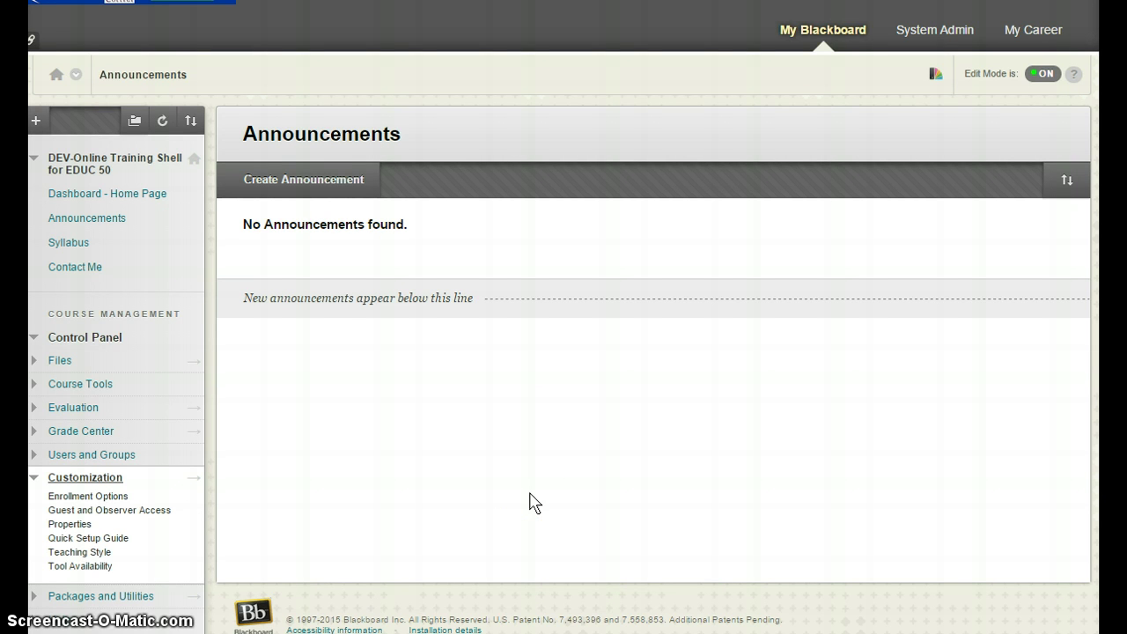
pyautogui.click(192, 195)
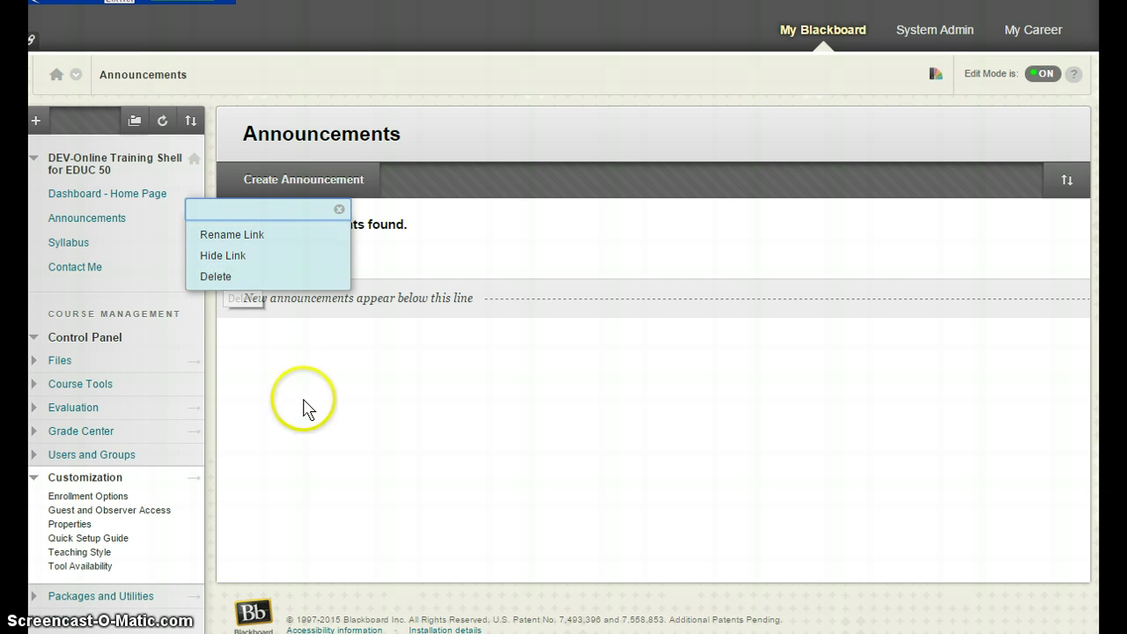
pyautogui.click(374, 463)
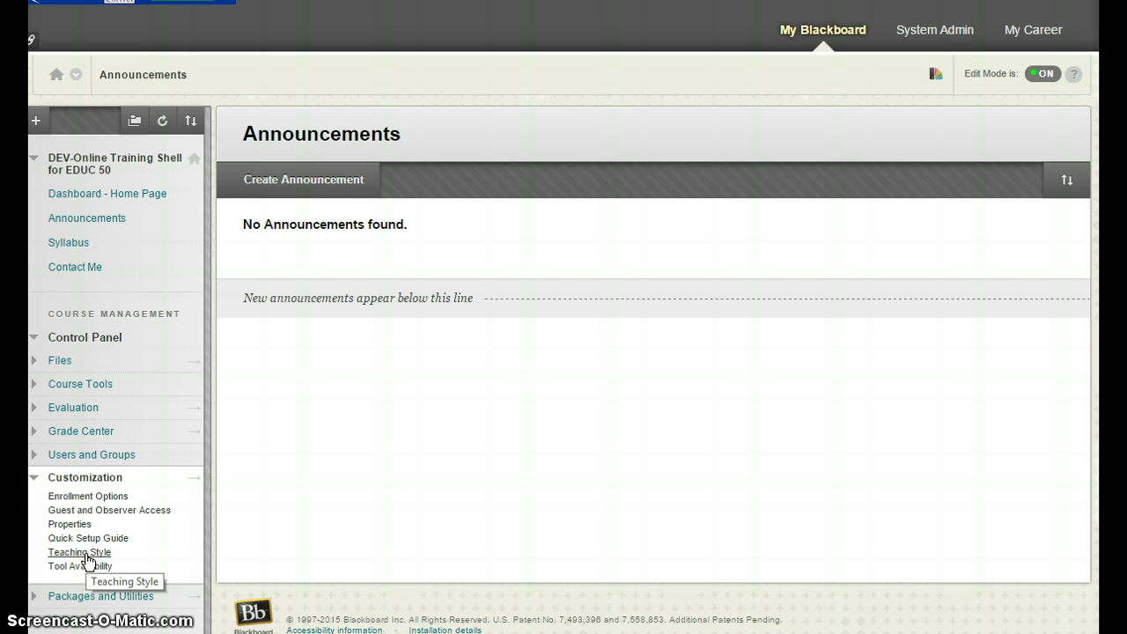
pyautogui.click(86, 555)
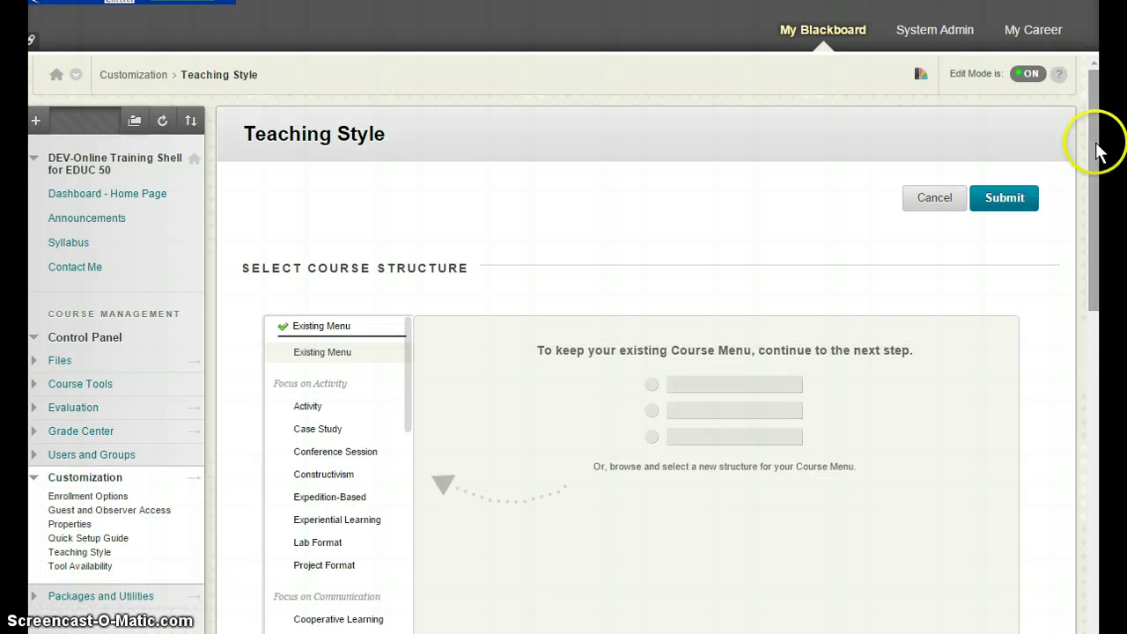
# Step: Choose Announcements as the course entry point and submit the teaching style settings
pyautogui.moveTo(1096, 139); pyautogui.dragTo(1099, 359)
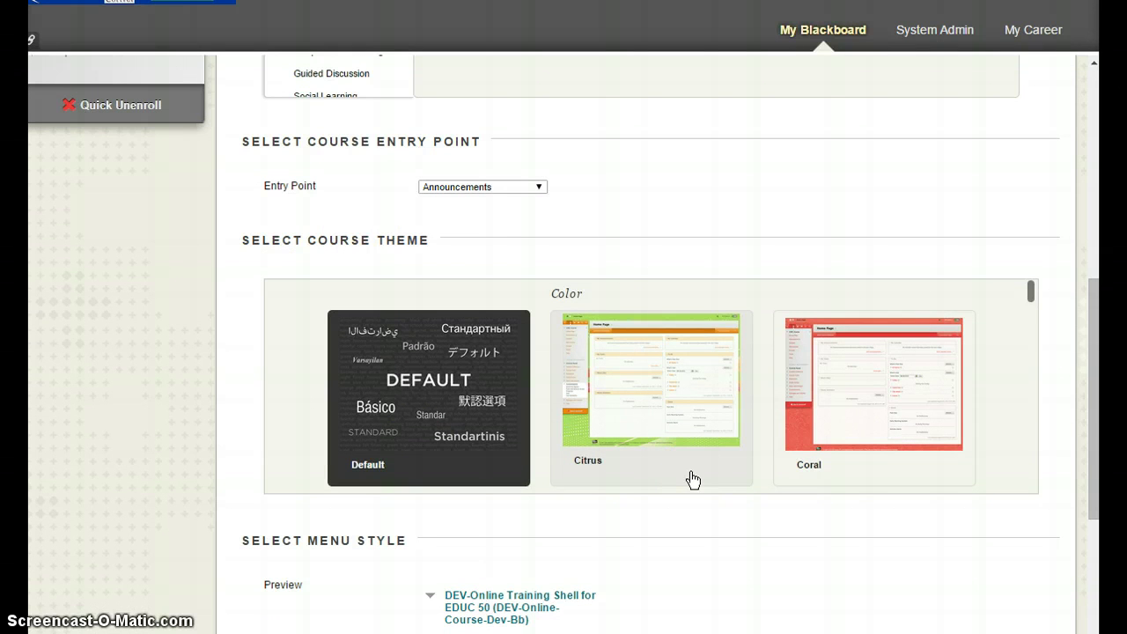
pyautogui.moveTo(1089, 340)
pyautogui.mouseDown()
pyautogui.moveTo(1097, 388)
pyautogui.moveTo(1096, 335)
pyautogui.mouseUp()
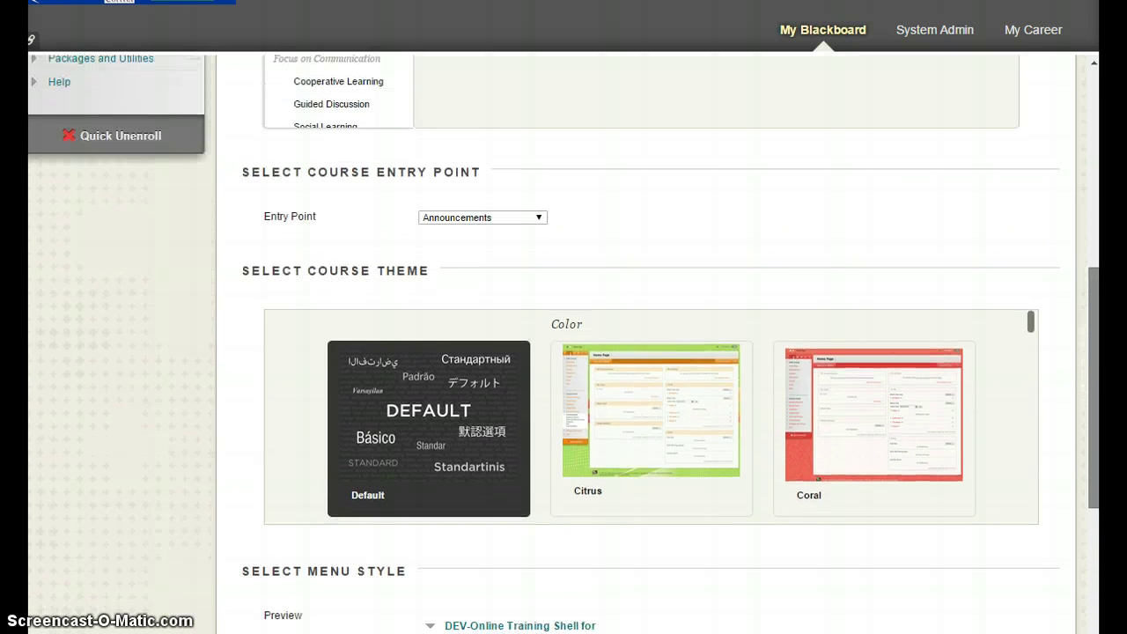
pyautogui.click(540, 218)
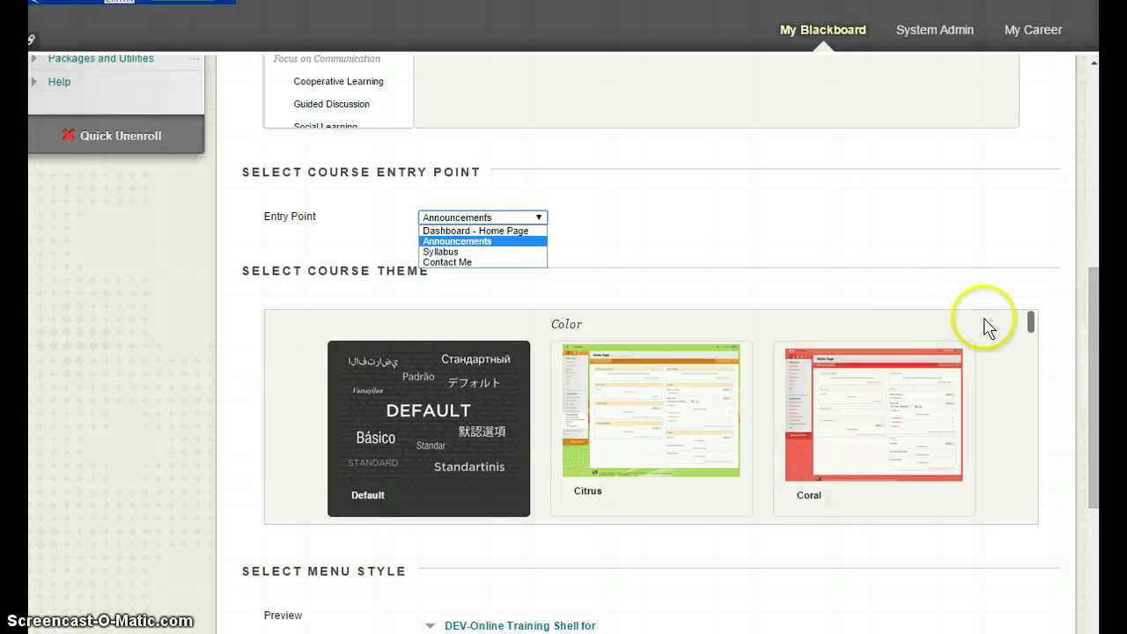
pyautogui.click(479, 241)
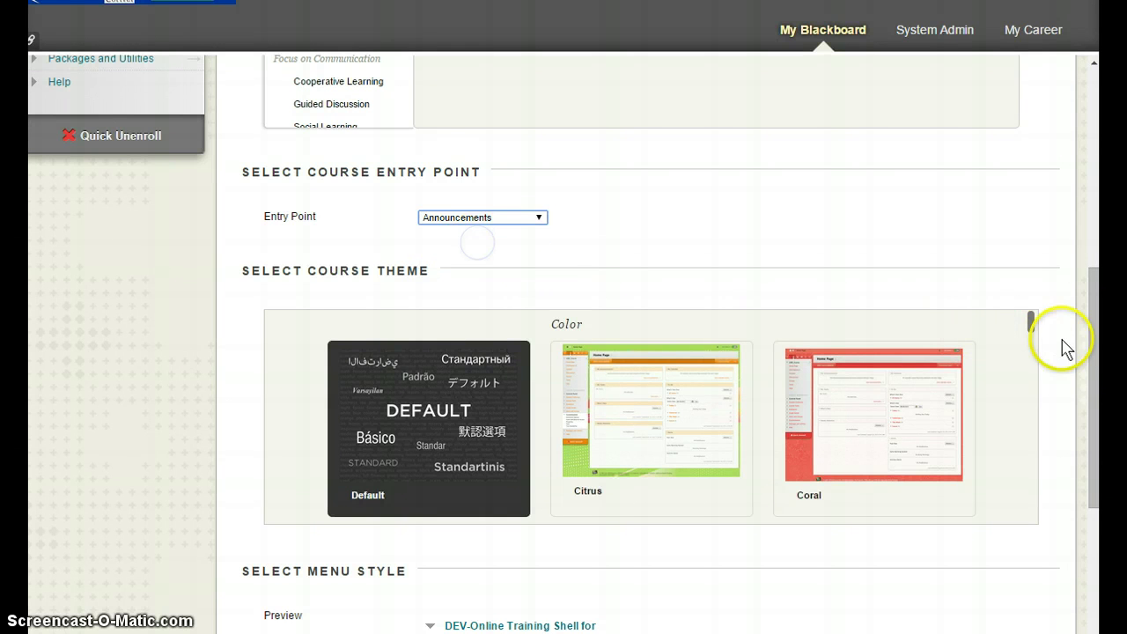
pyautogui.moveTo(1094, 360); pyautogui.dragTo(1092, 599)
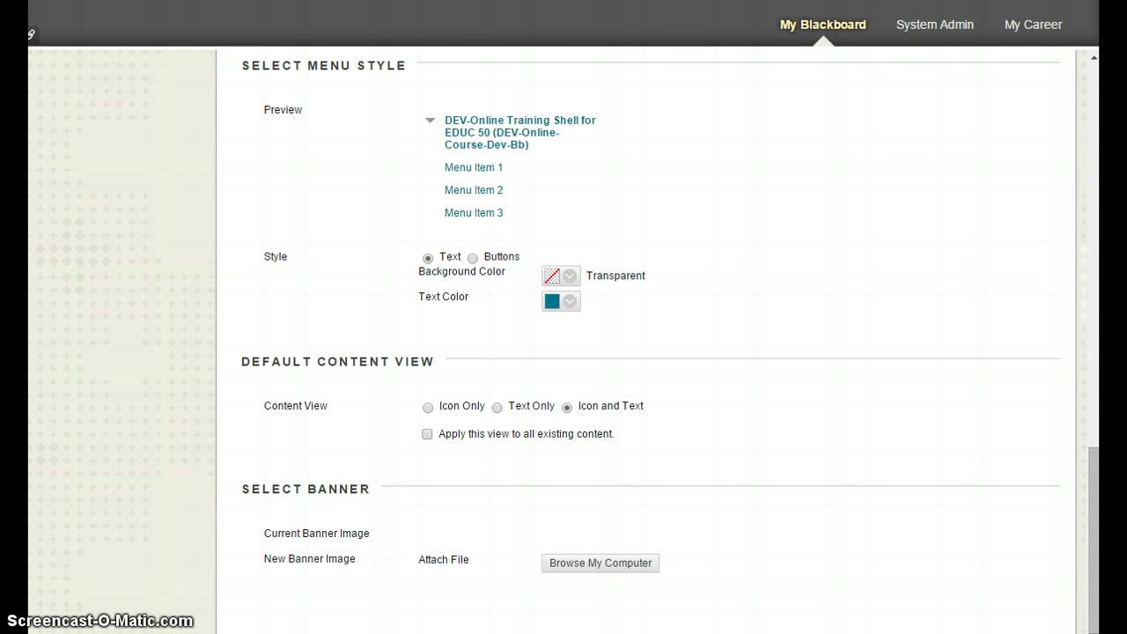
pyautogui.scroll(-1, 563, 352)
pyautogui.click(999, 615)
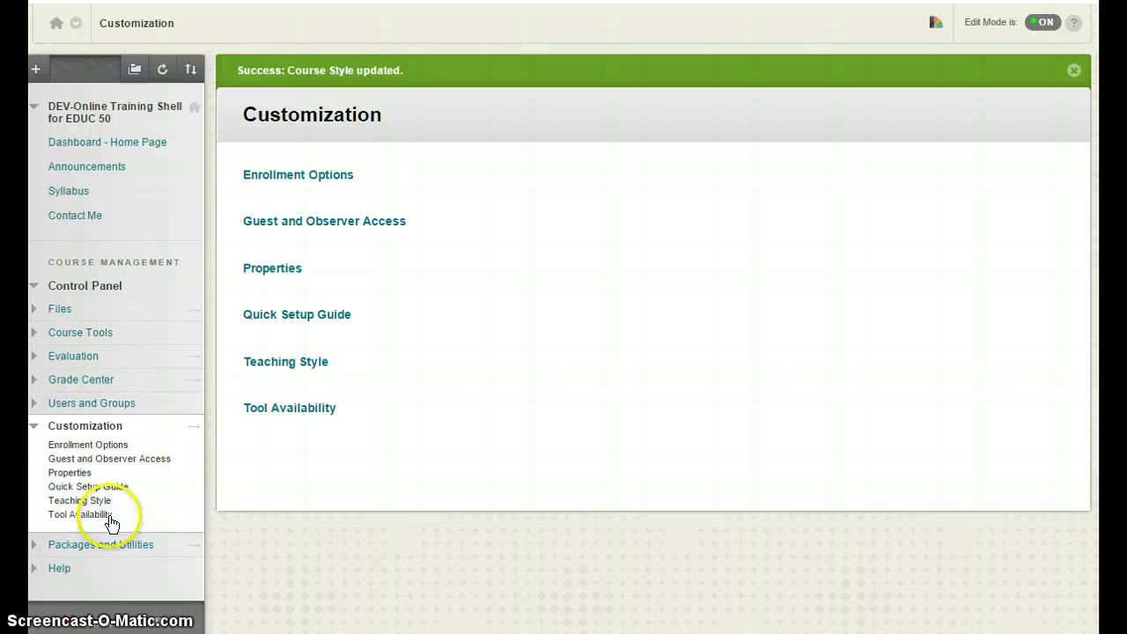
# Step: Collapse the Customization section and open the course's Announcements page
pyautogui.click(33, 428)
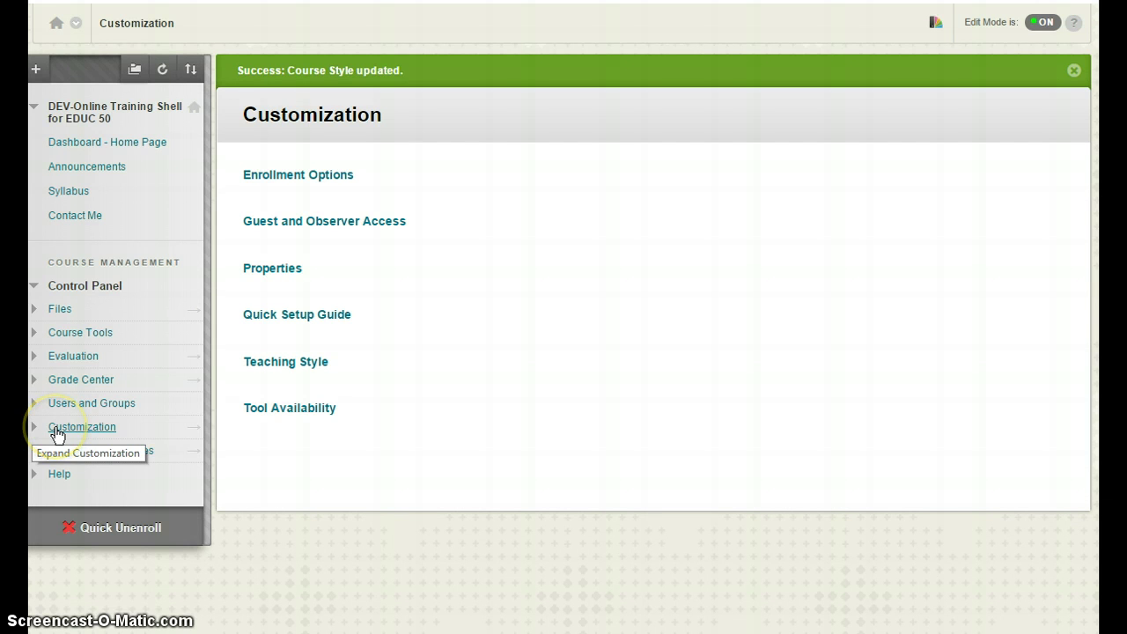
pyautogui.click(36, 429)
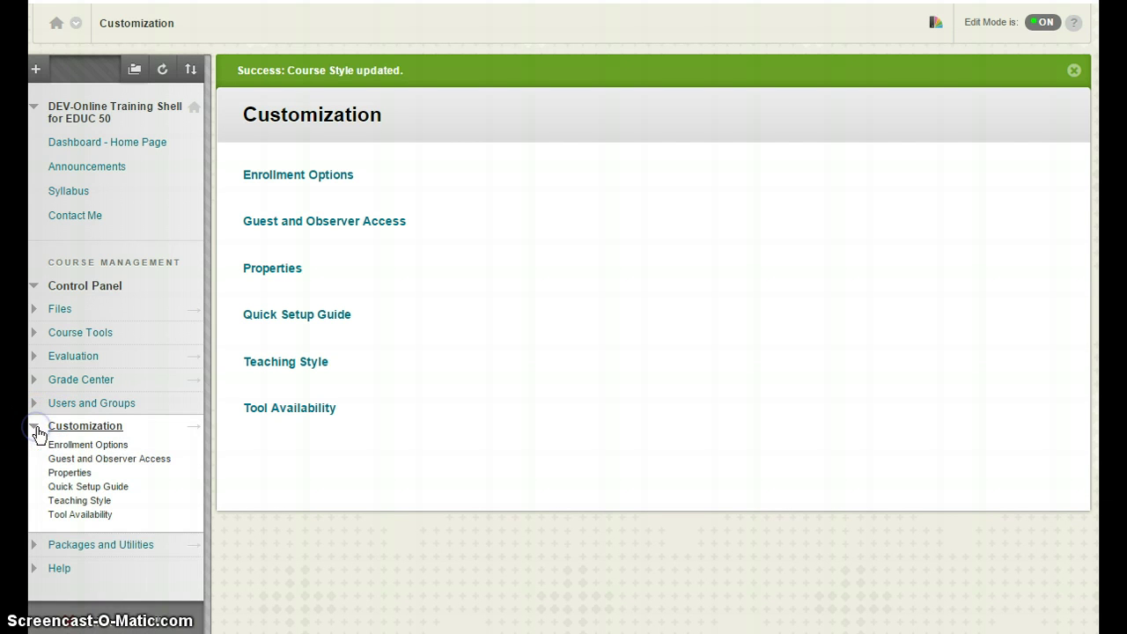
pyautogui.click(37, 430)
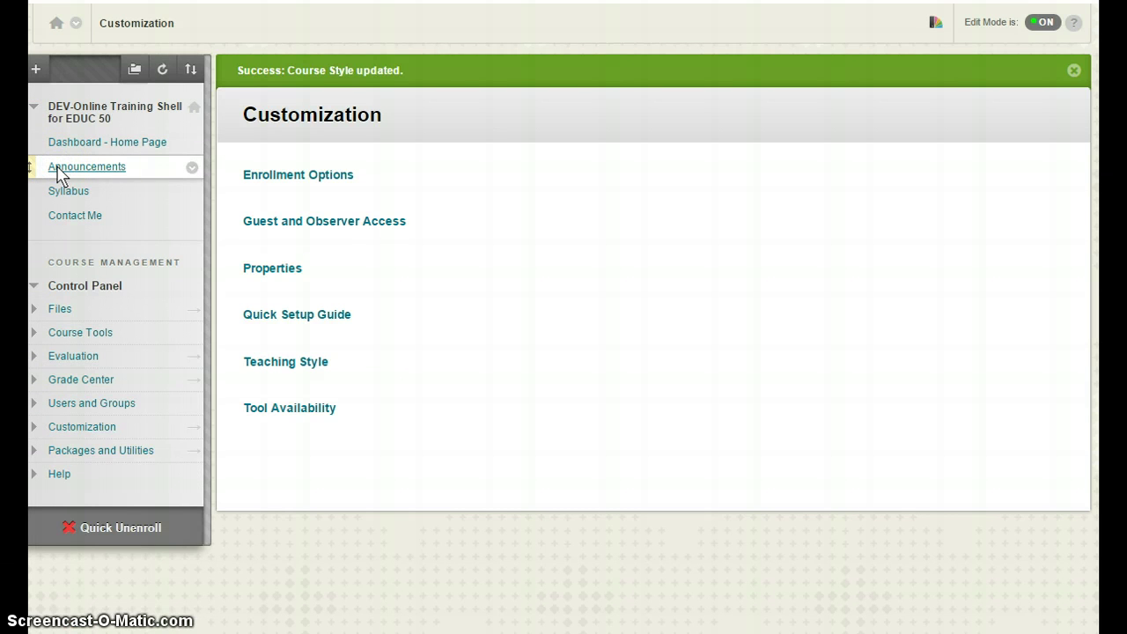
pyautogui.click(57, 167)
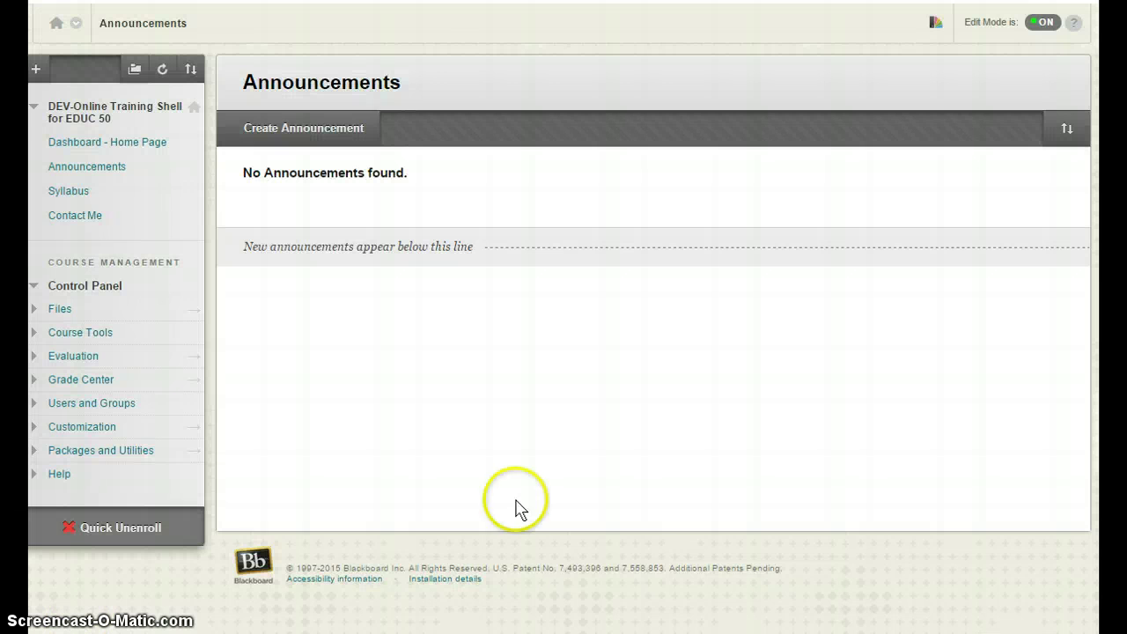
# Step: Create a new announcement with the subject "Welcome to the Class"
pyautogui.click(314, 132)
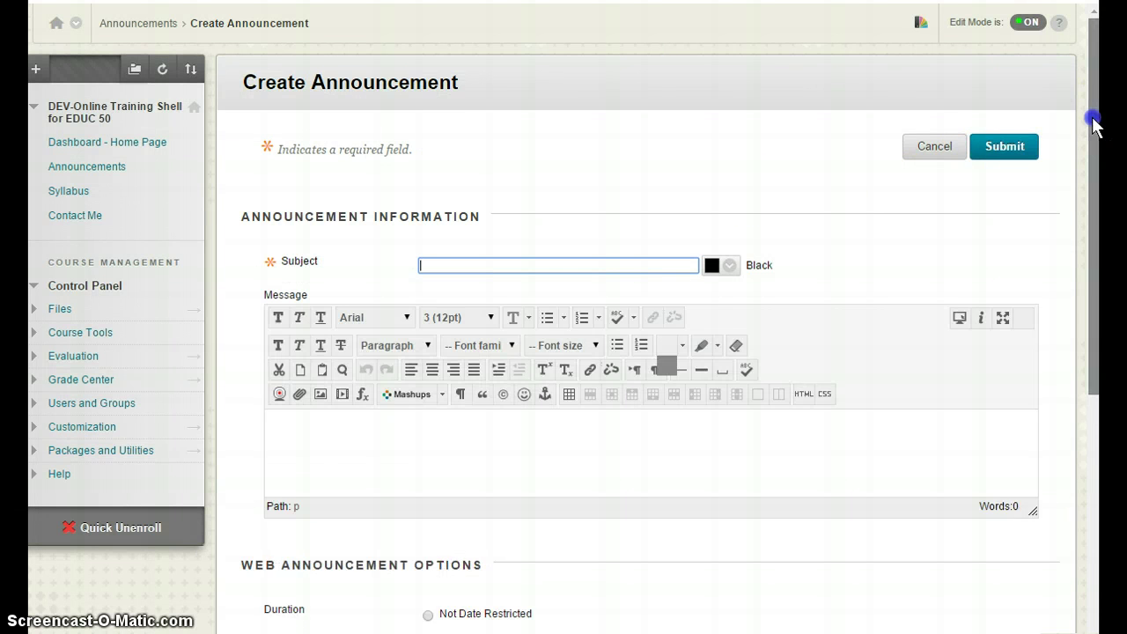
pyautogui.moveTo(1095, 118); pyautogui.dragTo(1086, 214)
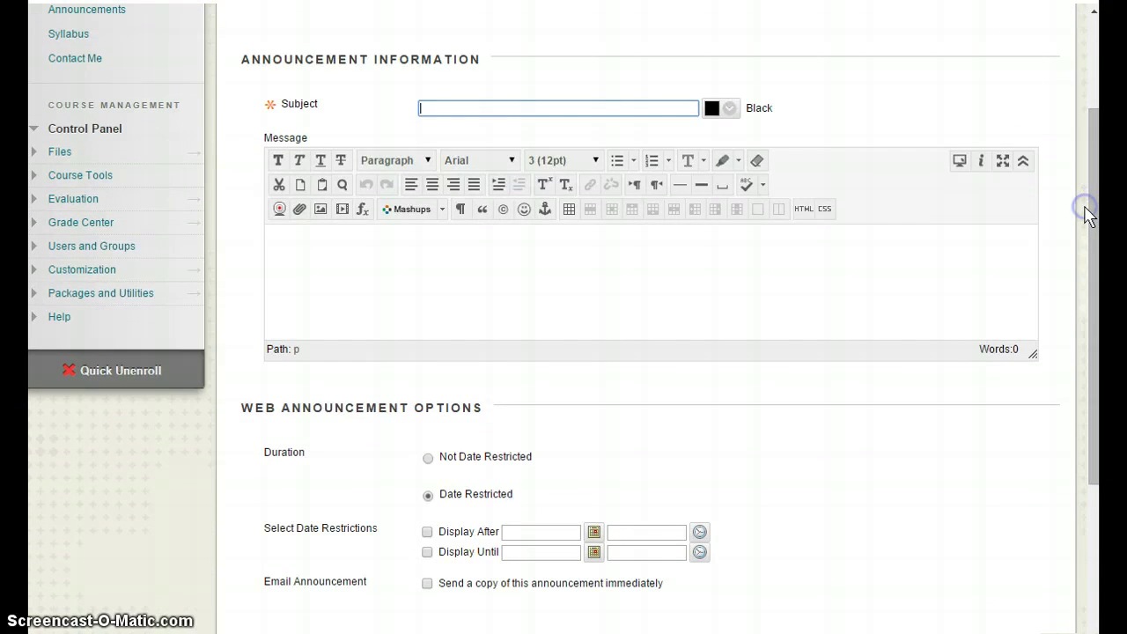
pyautogui.write('Welc')
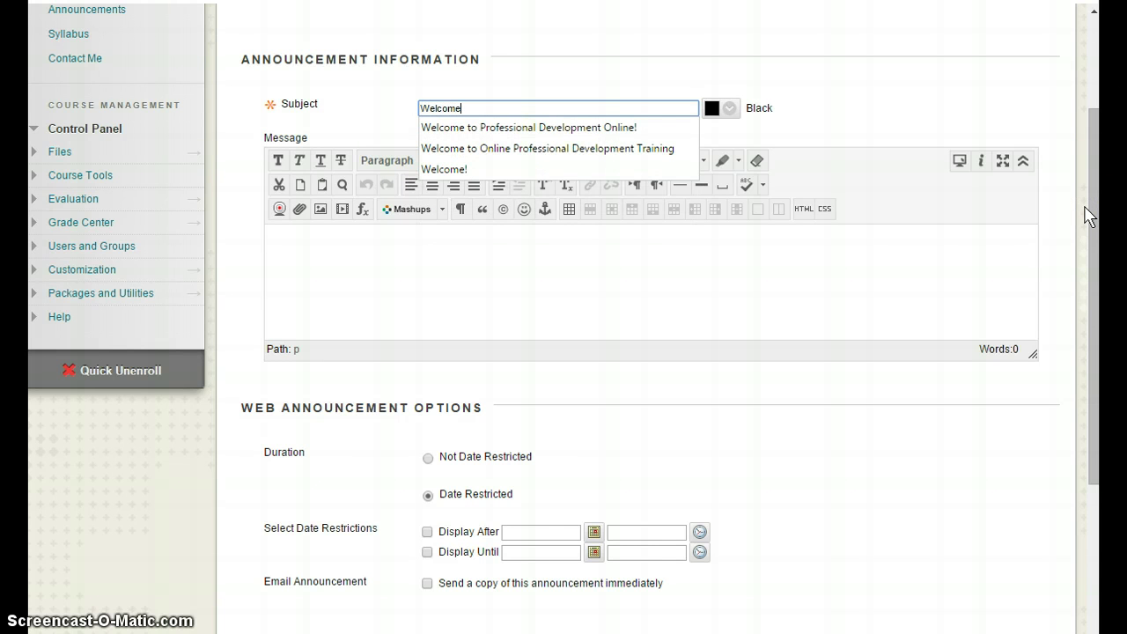
pyautogui.write('ome to the Class')
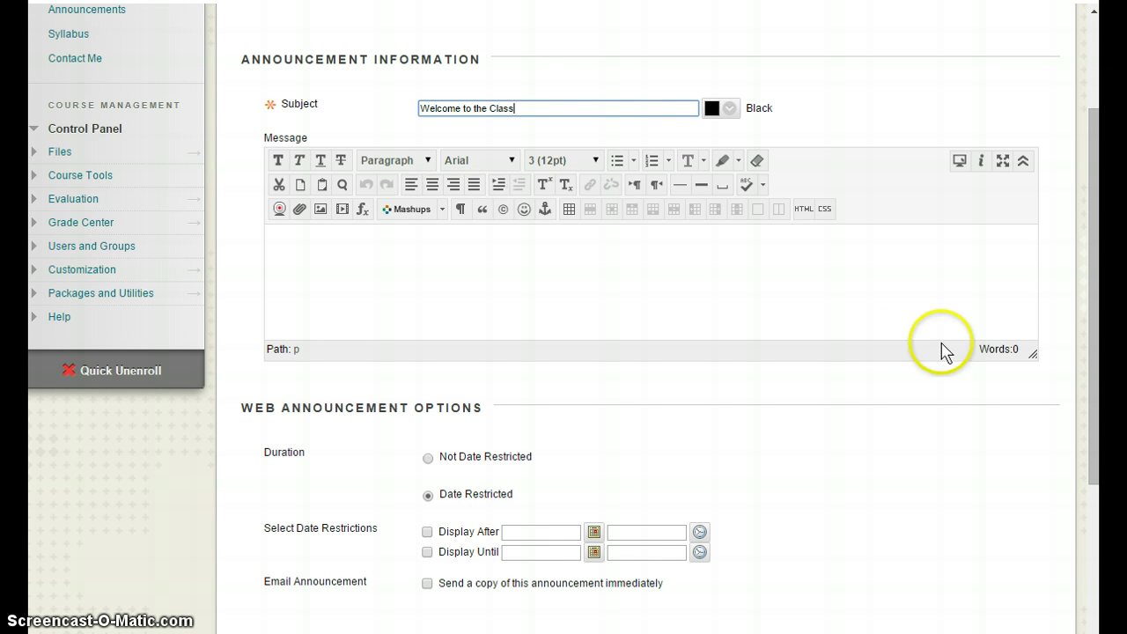
# Step: Insert the cc-logo image from the computer's CC Pics folder into the announcement message
pyautogui.click(321, 210)
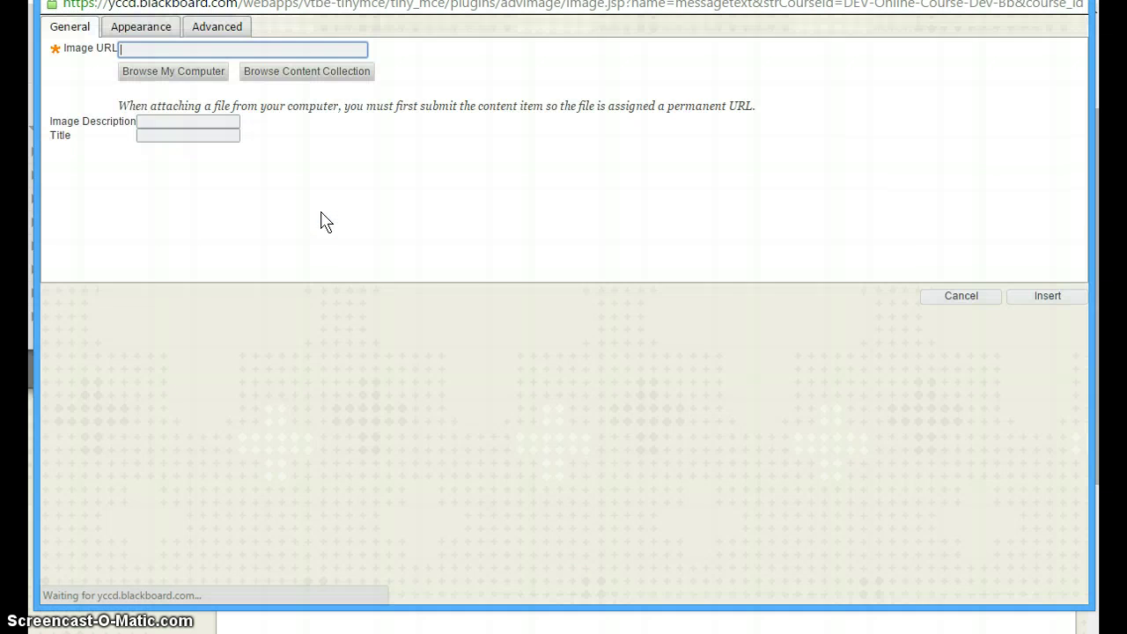
pyautogui.click(202, 77)
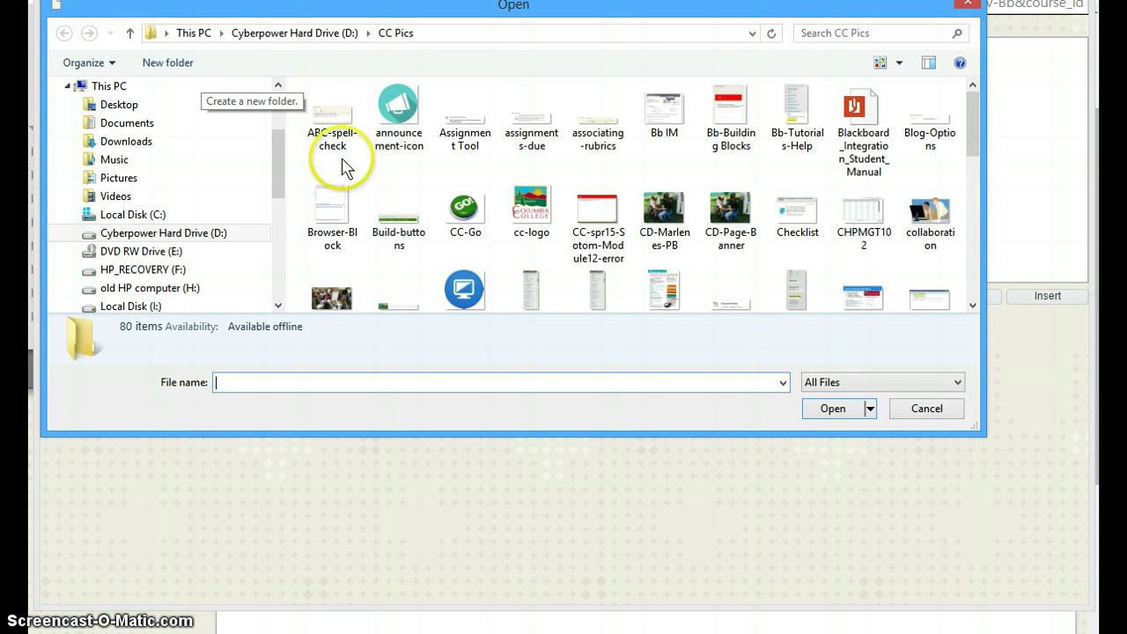
pyautogui.click(526, 207)
pyautogui.click(855, 414)
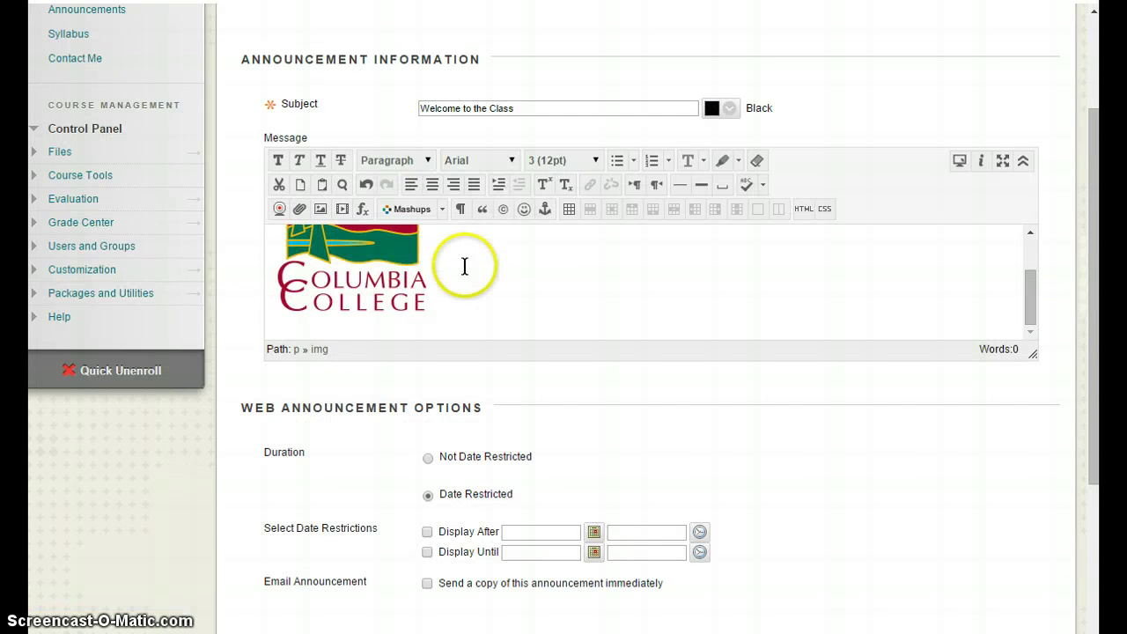
# Step: Center the Columbia College logo in the message and shrink it proportionally to about three quarters of its size
pyautogui.click(381, 266)
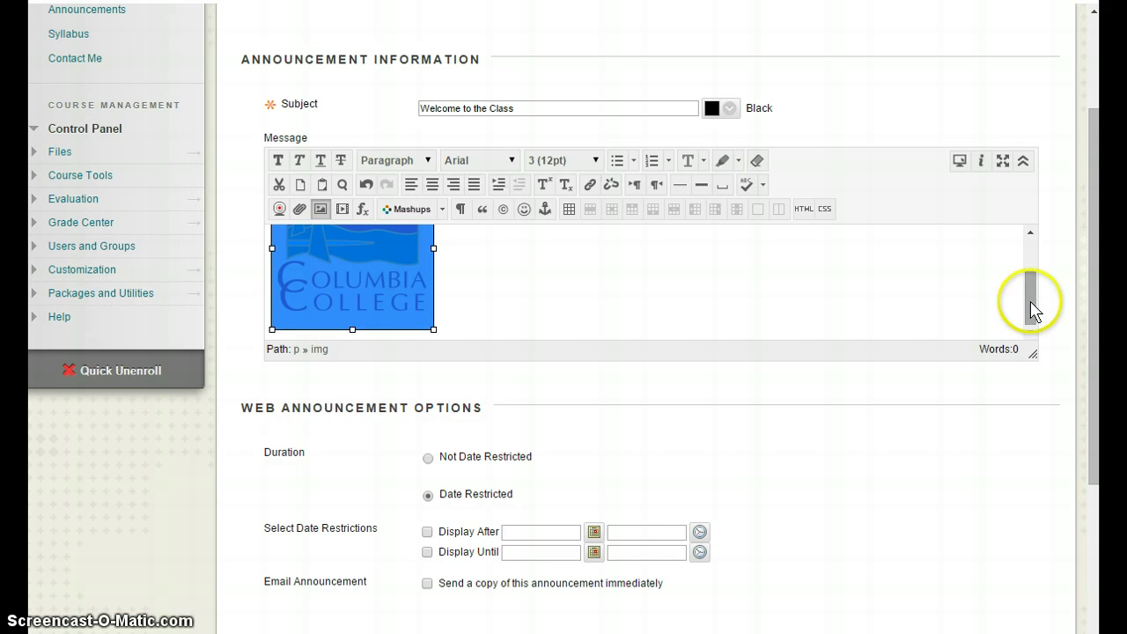
pyautogui.moveTo(1030, 306); pyautogui.dragTo(1031, 294)
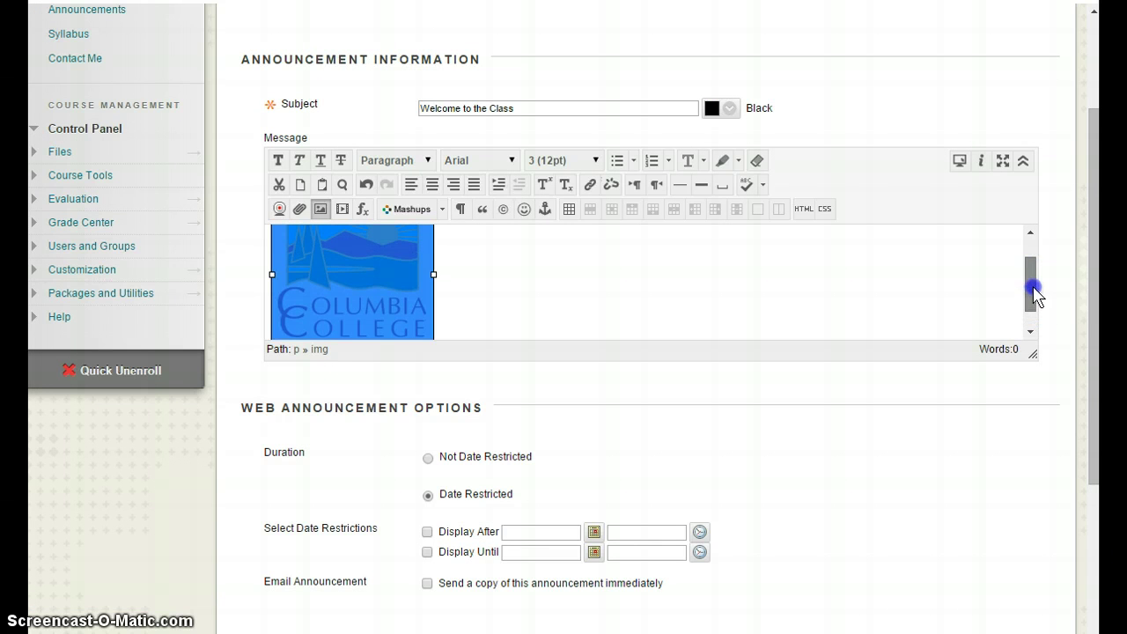
pyautogui.click(431, 184)
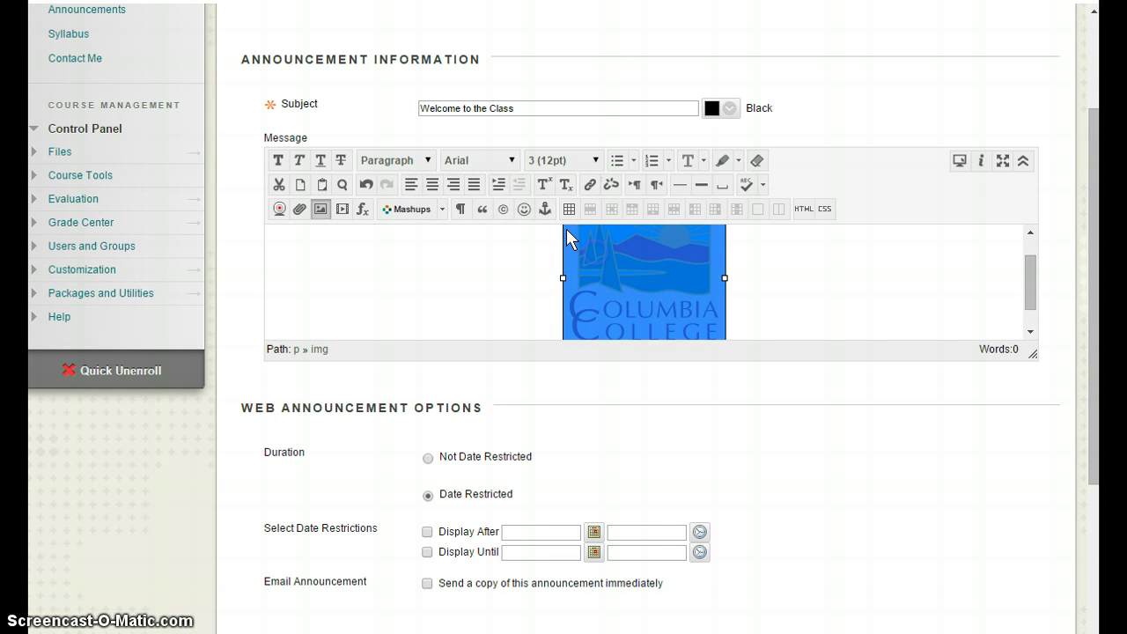
pyautogui.moveTo(1031, 296); pyautogui.dragTo(1030, 310)
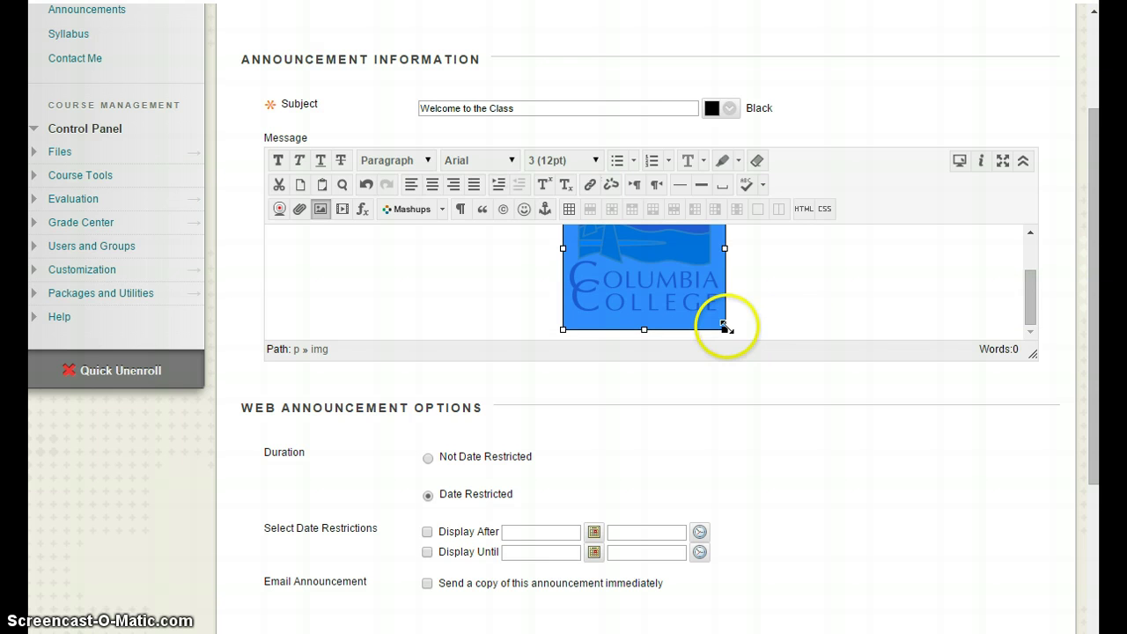
pyautogui.moveTo(725, 327); pyautogui.dragTo(702, 288)
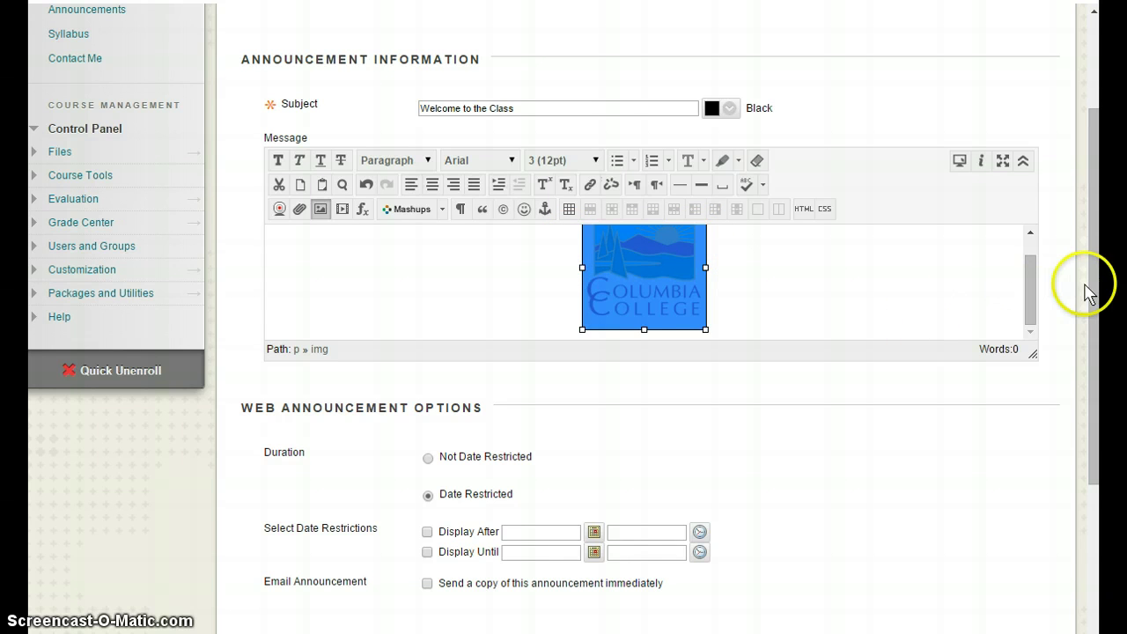
# Step: Add the line "Welcome to the Class. Check and read the Announcements!" above the logo in the message
pyautogui.moveTo(1095, 294); pyautogui.dragTo(1034, 171)
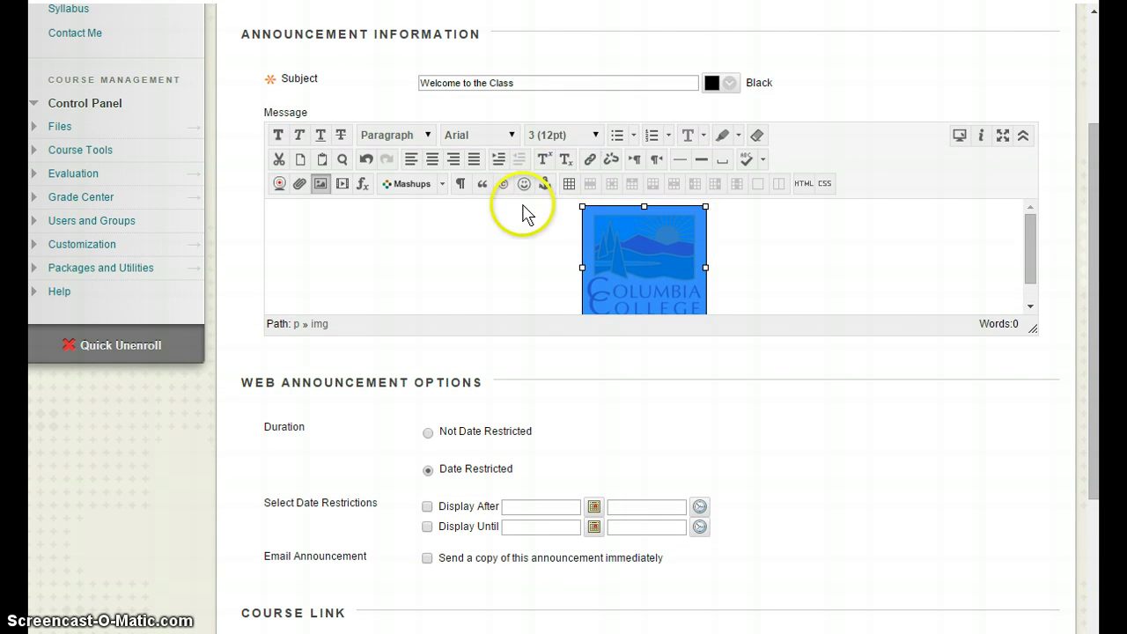
pyautogui.click(426, 209)
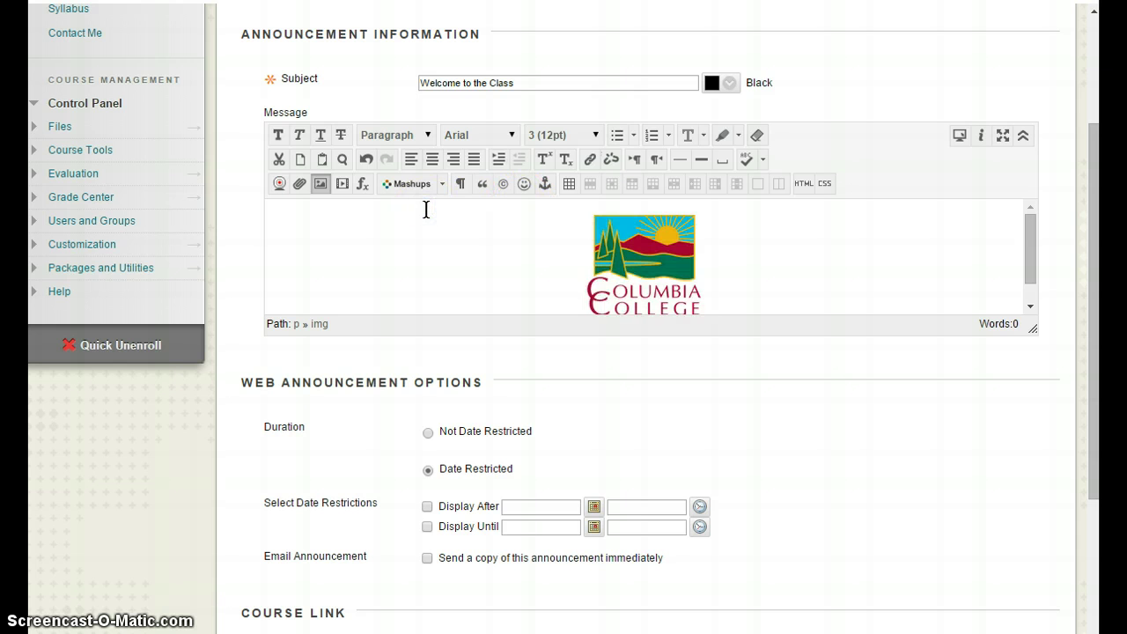
pyautogui.press('Return')
pyautogui.click(470, 219)
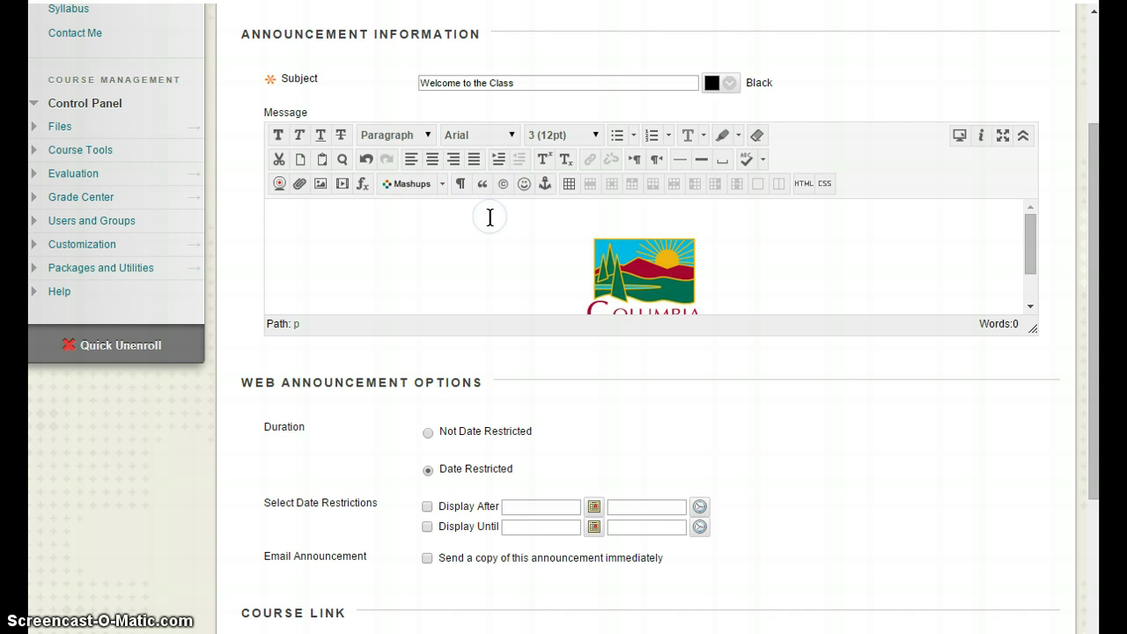
pyautogui.write('Welcome to the Class. Check')
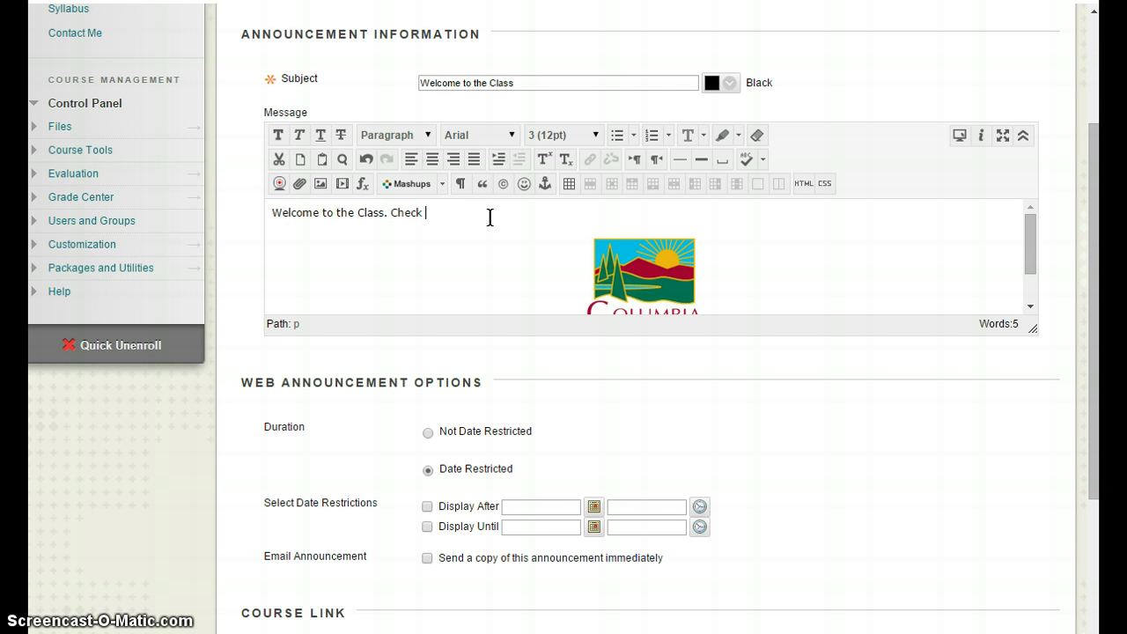
pyautogui.write(' and read the Announcements!')
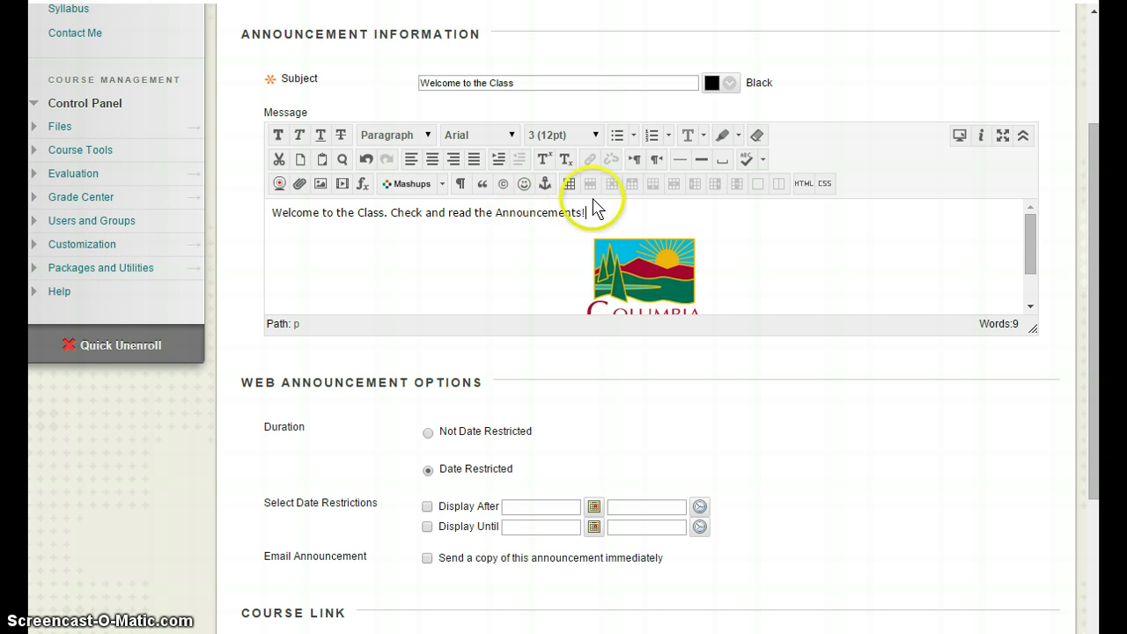
# Step: Center the line "Welcome to the Class. Check and read the Announcements!" in the message
pyautogui.moveTo(609, 211); pyautogui.dragTo(267, 211)
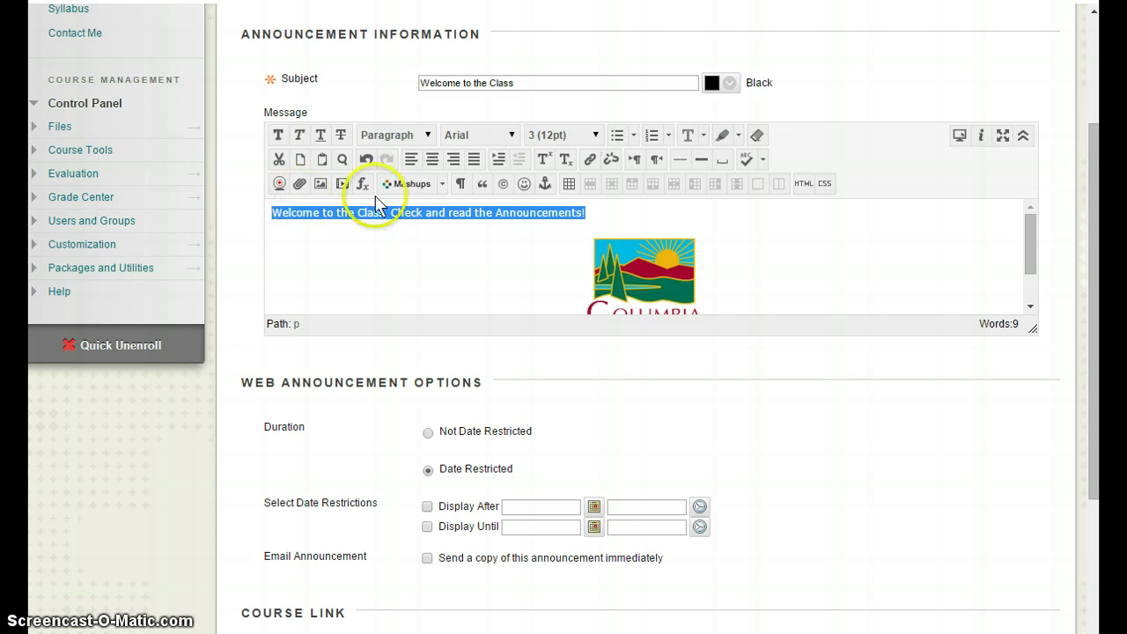
pyautogui.click(431, 159)
pyautogui.moveTo(1031, 254); pyautogui.dragTo(1037, 281)
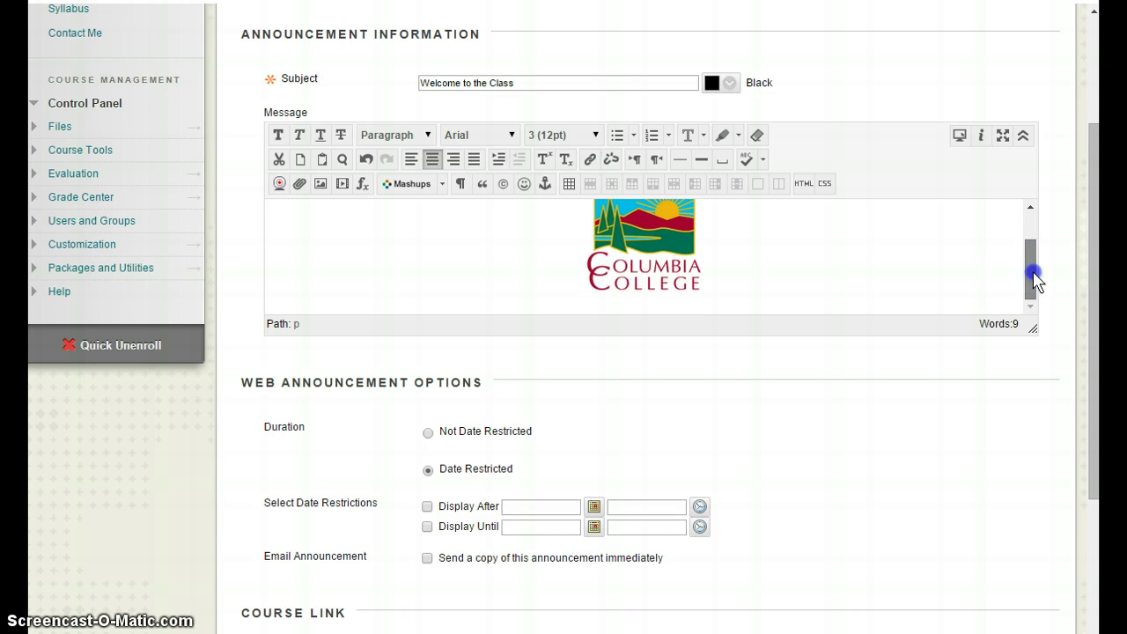
# Step: Set the welcome announcement's duration to Not Date Restricted and submit it
pyautogui.moveTo(1085, 273); pyautogui.dragTo(1093, 378)
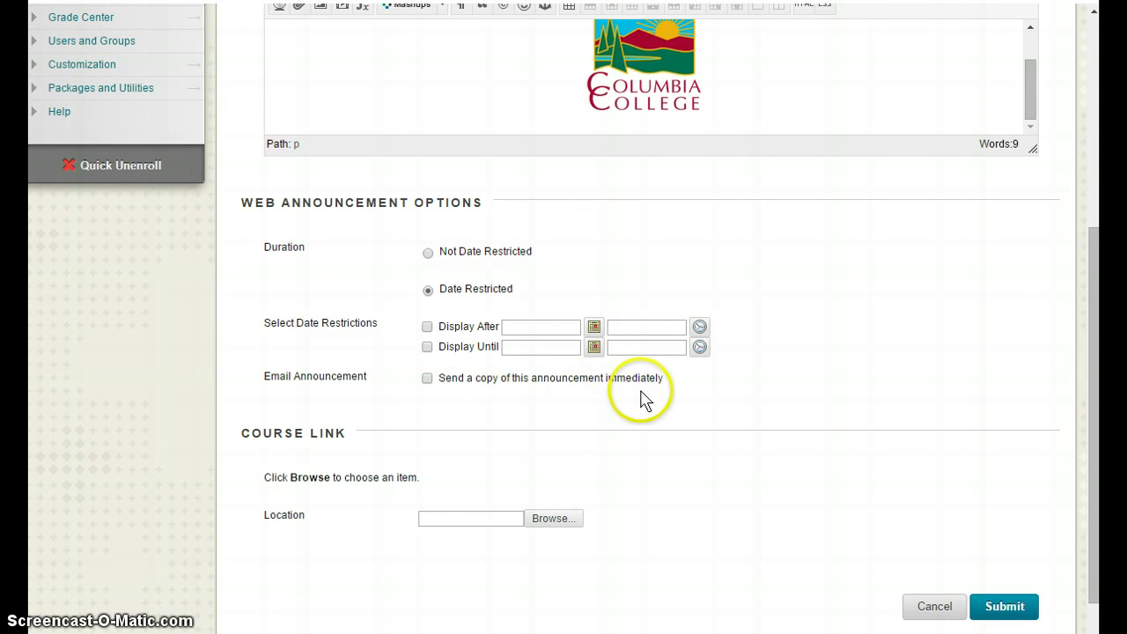
pyautogui.click(428, 253)
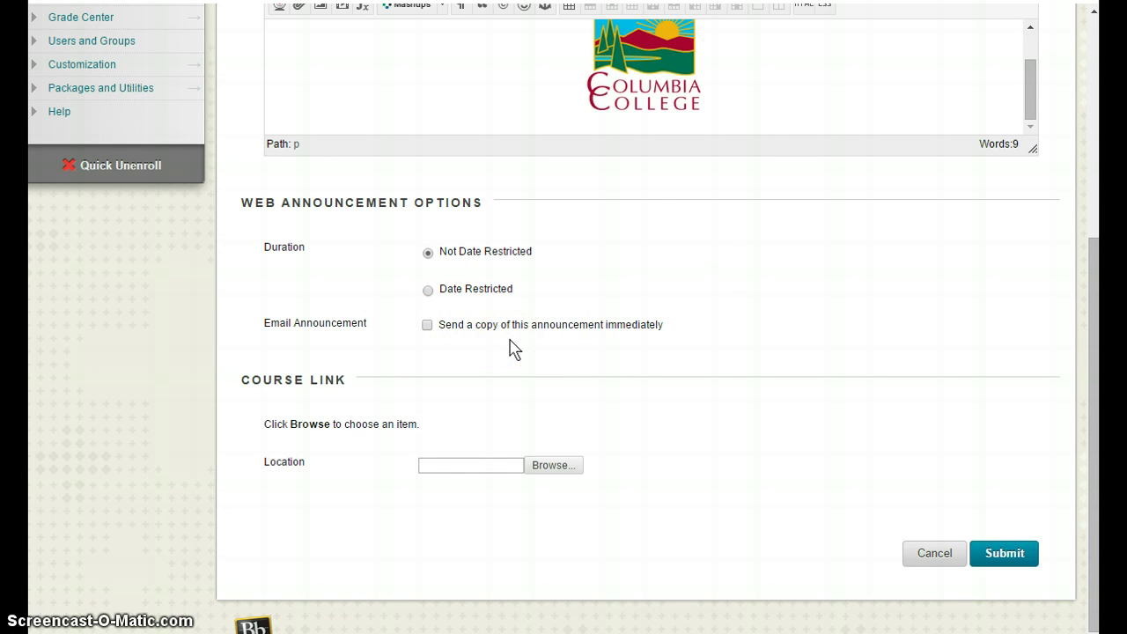
pyautogui.click(1008, 561)
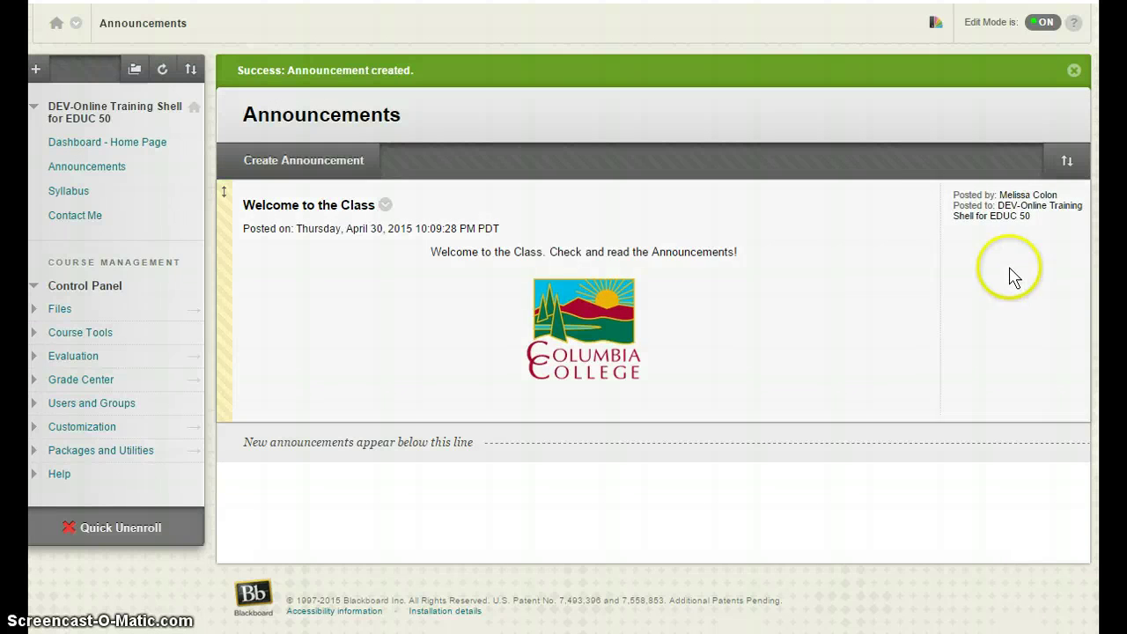
pyautogui.click(1074, 71)
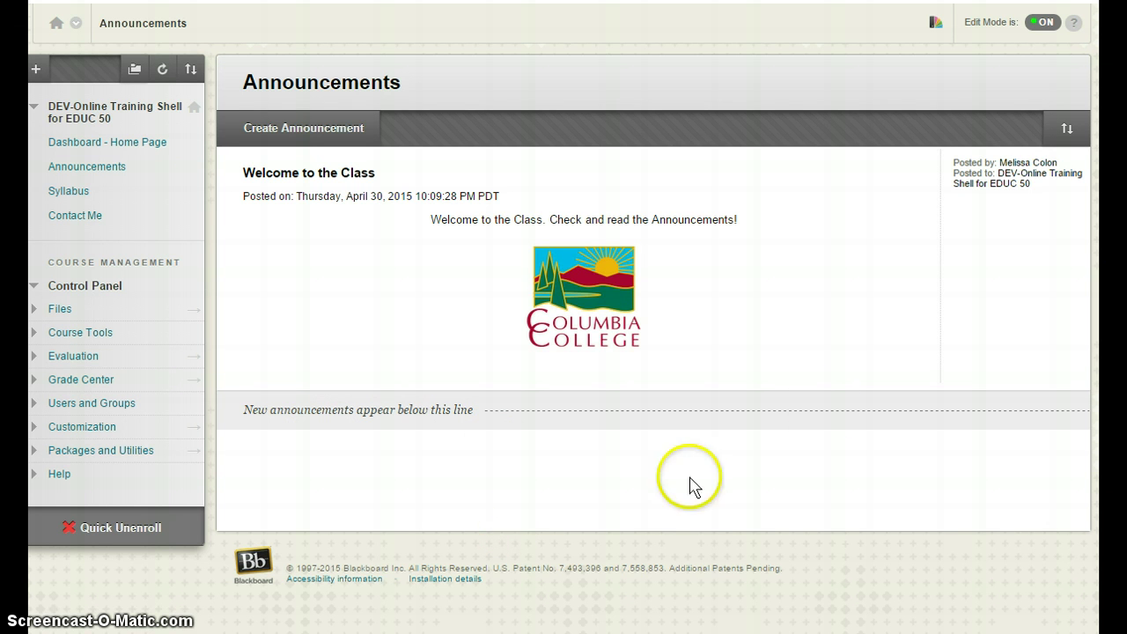
pyautogui.moveTo(511, 179)
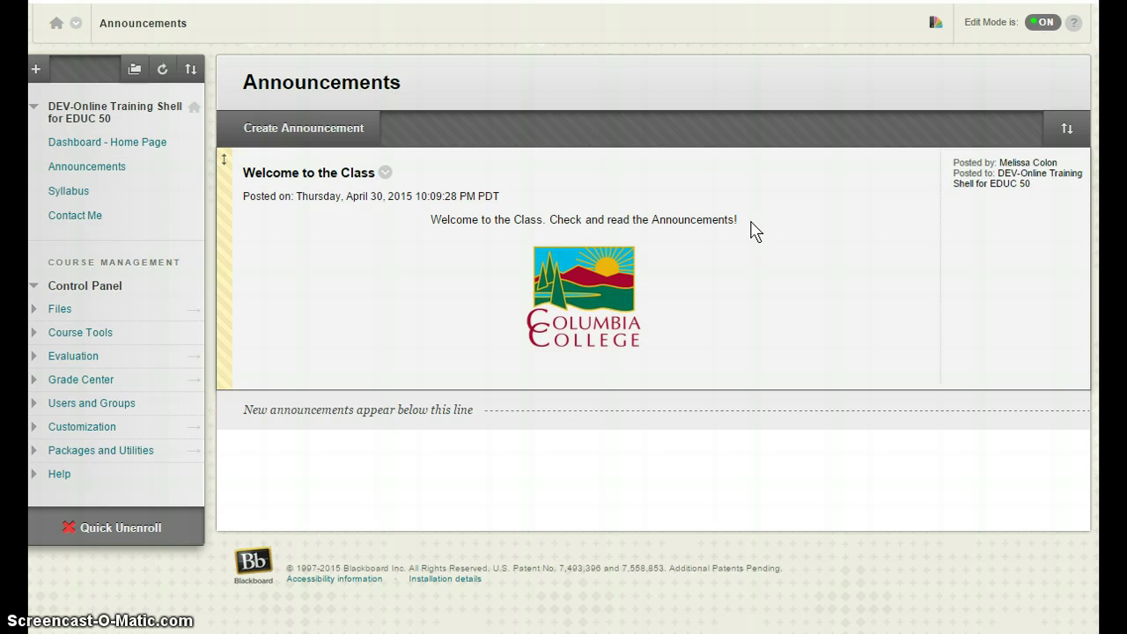
# Step: Create another announcement with the subject "Make sure to Print out the Syllabus"
pyautogui.click(306, 132)
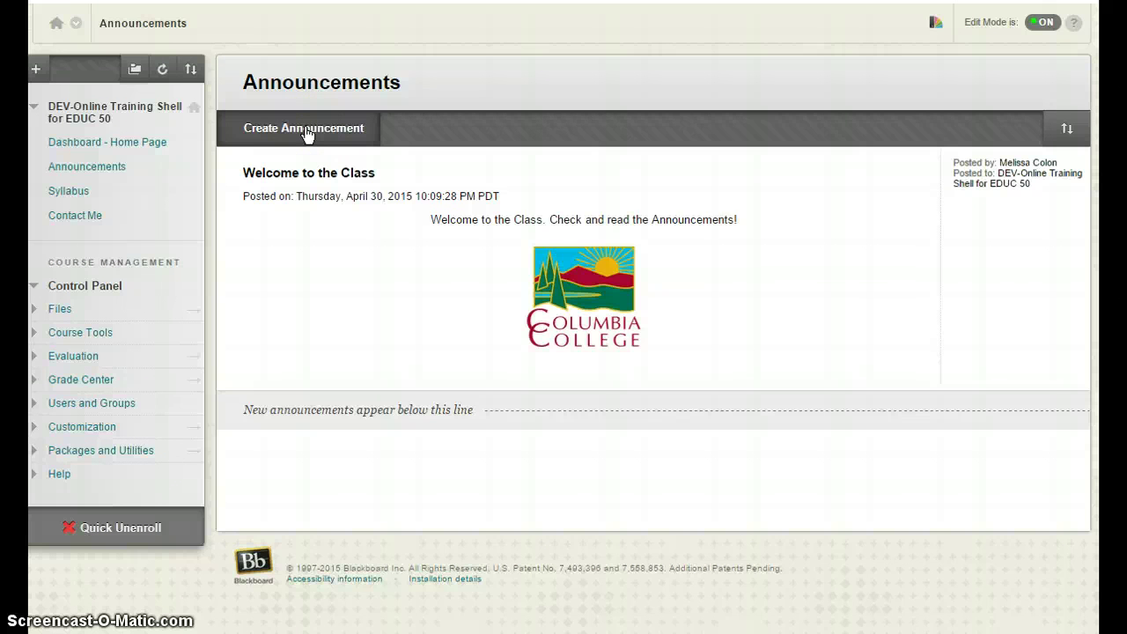
pyautogui.click(434, 266)
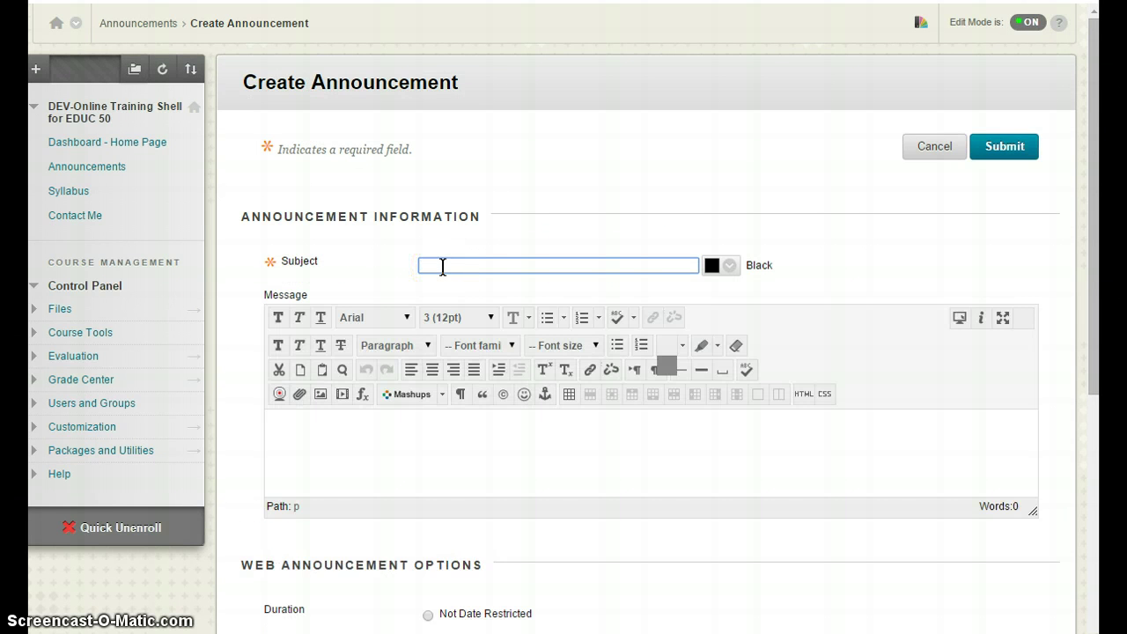
pyautogui.write('Mak')
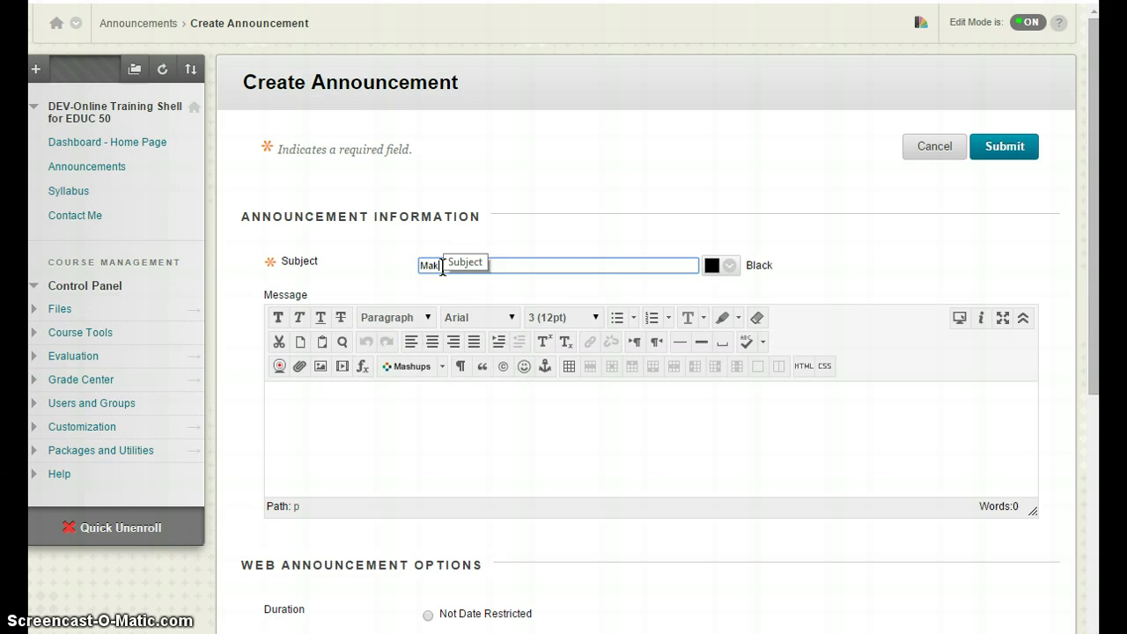
pyautogui.write('e sure to P')
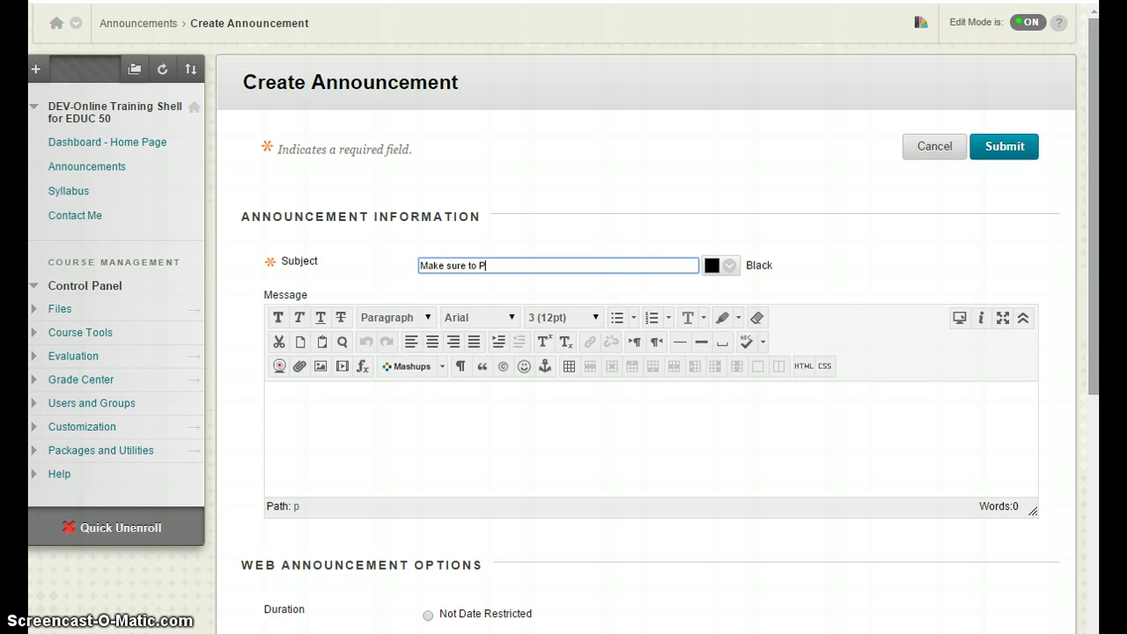
pyautogui.write('rint out the Syllabus')
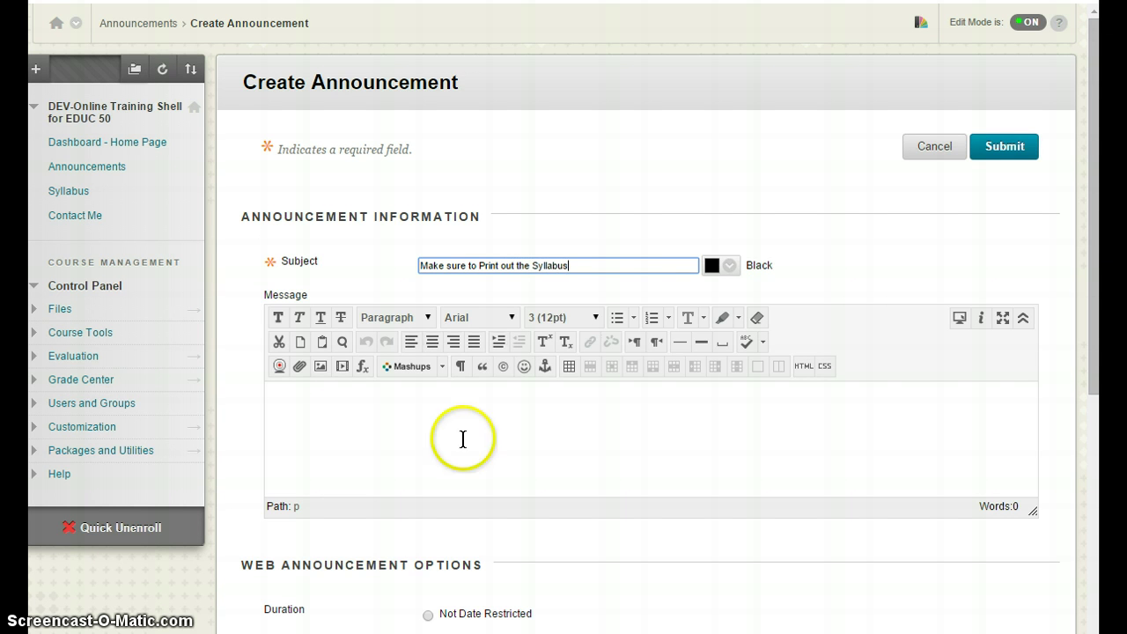
# Step: Enter the message text "Remember to read the chapter and print out the Syllabus."
pyautogui.click(373, 405)
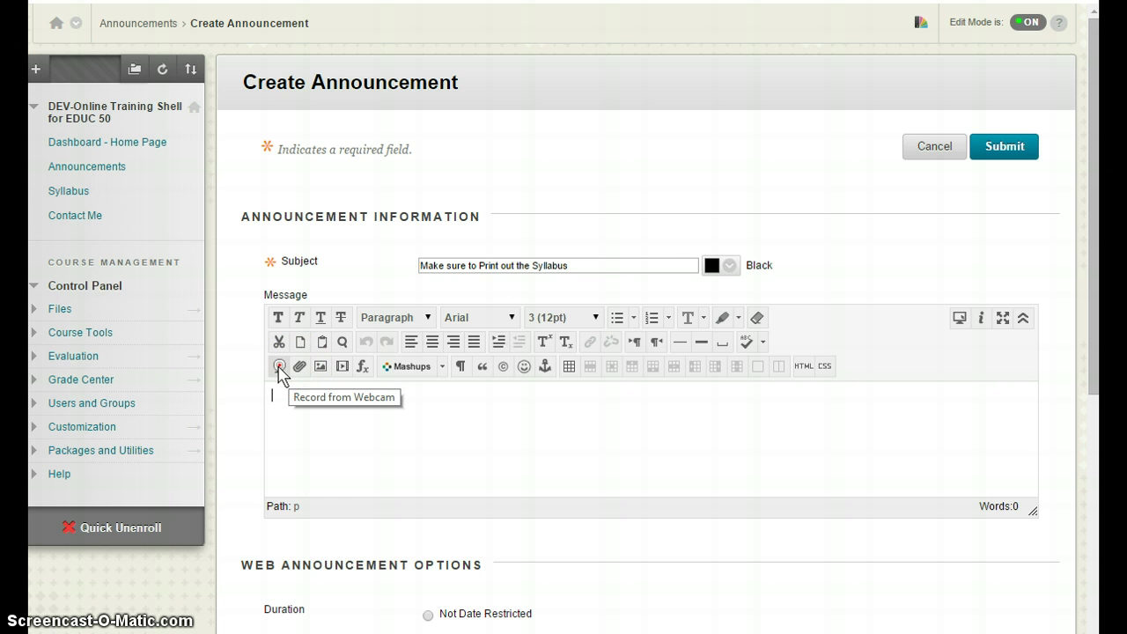
pyautogui.click(479, 395)
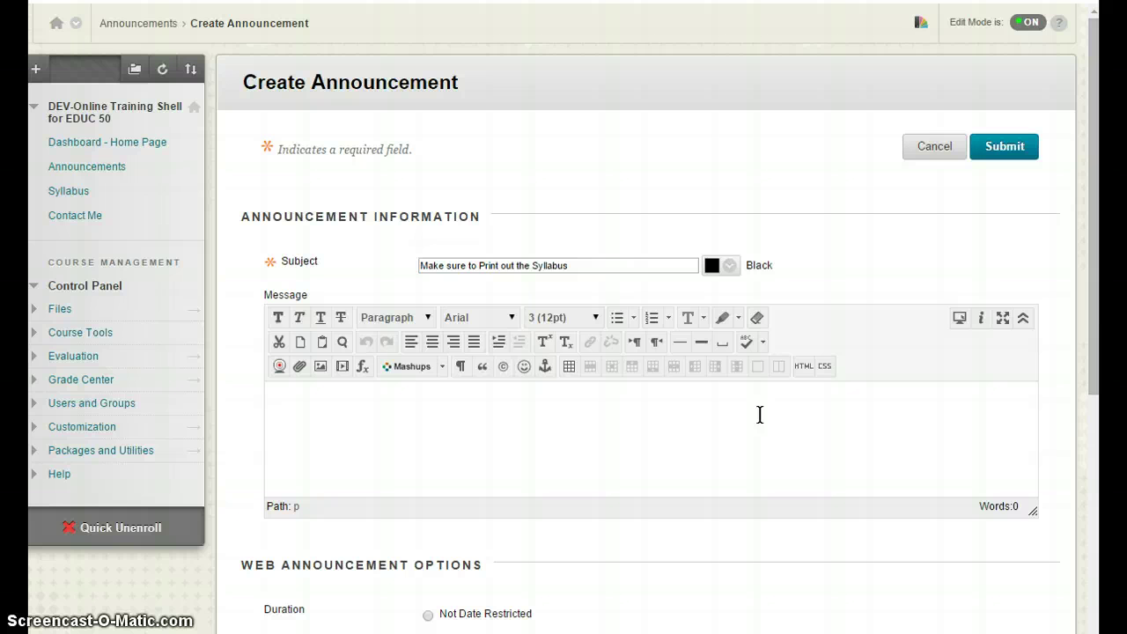
pyautogui.moveTo(523, 431); pyautogui.dragTo(783, 443)
pyautogui.write('Remember to read t')
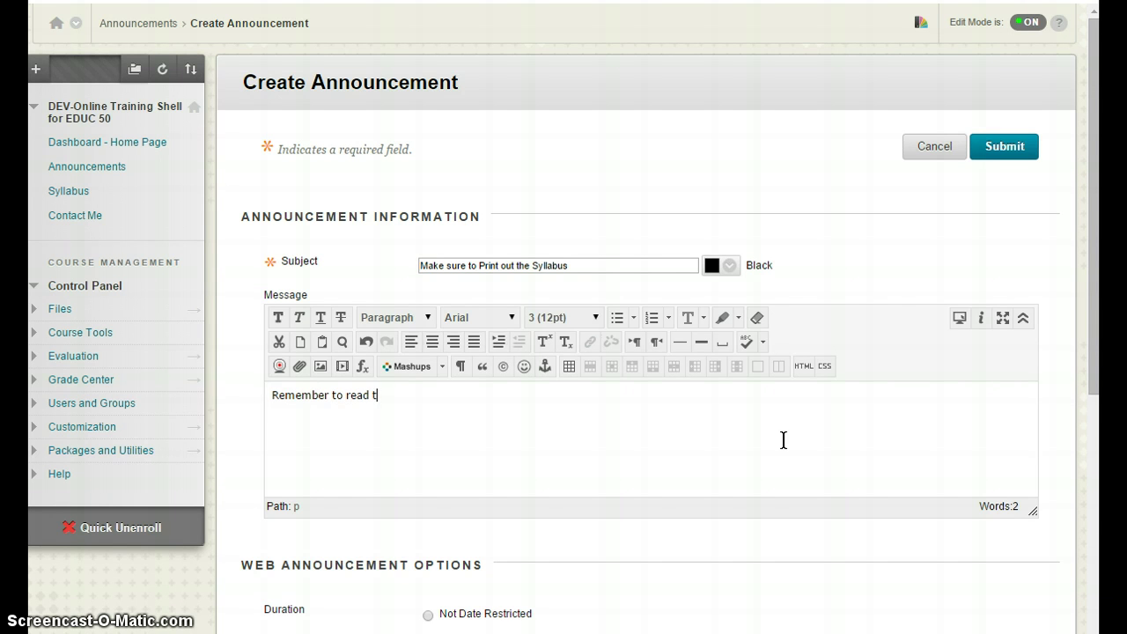
pyautogui.write('he chapter and print out the Syll')
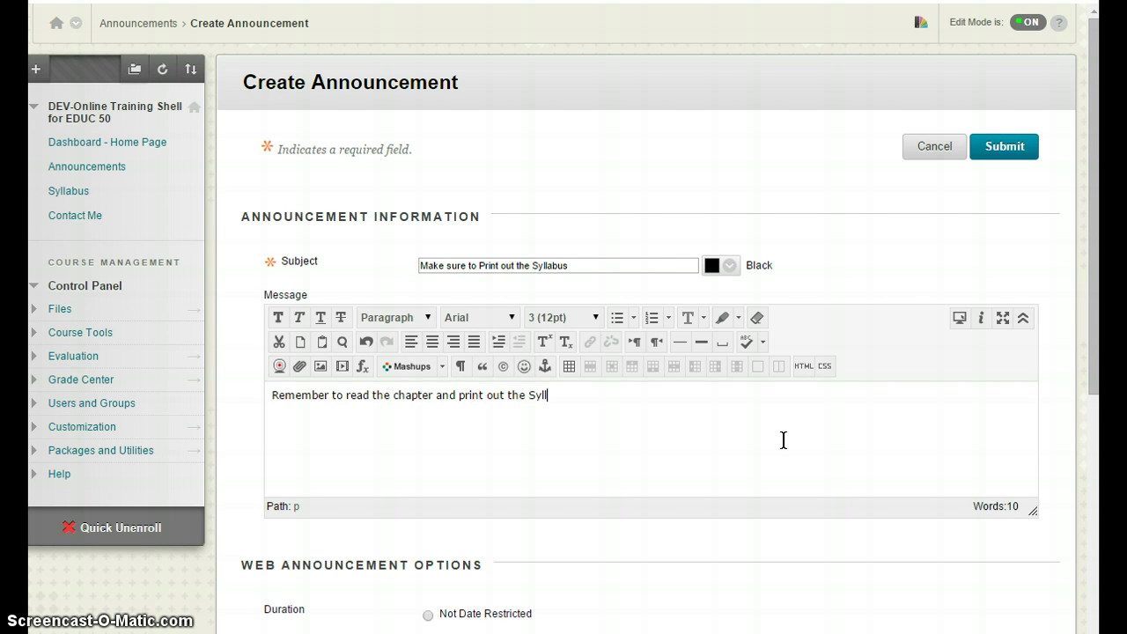
pyautogui.write('abus.')
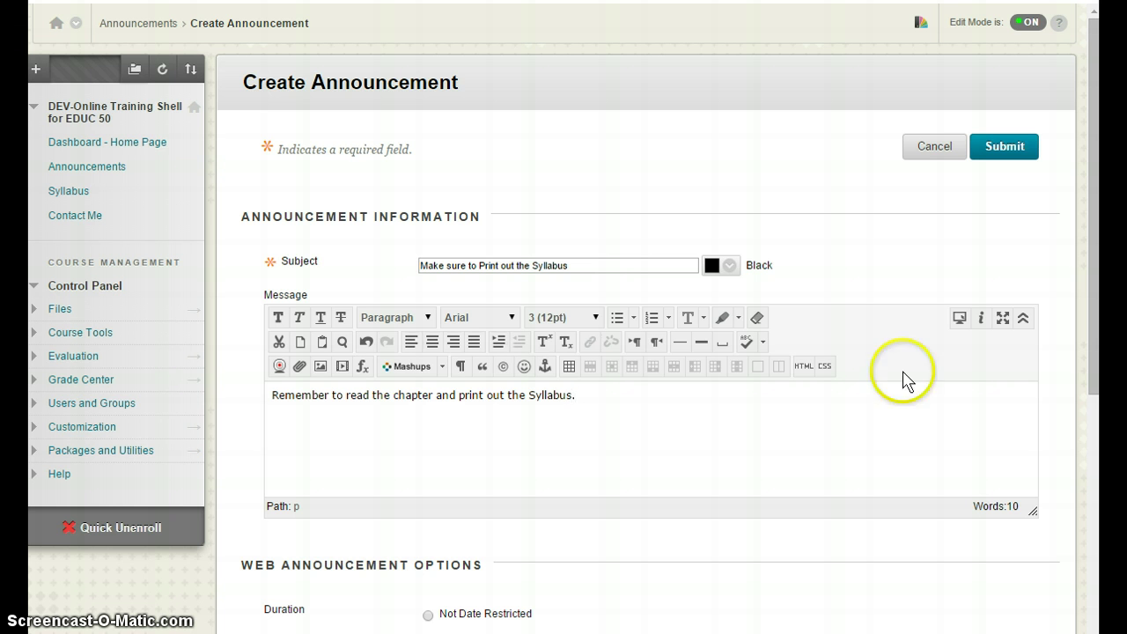
# Step: Set the duration to Not Date Restricted and have a copy of the announcement emailed immediately
pyautogui.moveTo(1095, 234); pyautogui.dragTo(1094, 421)
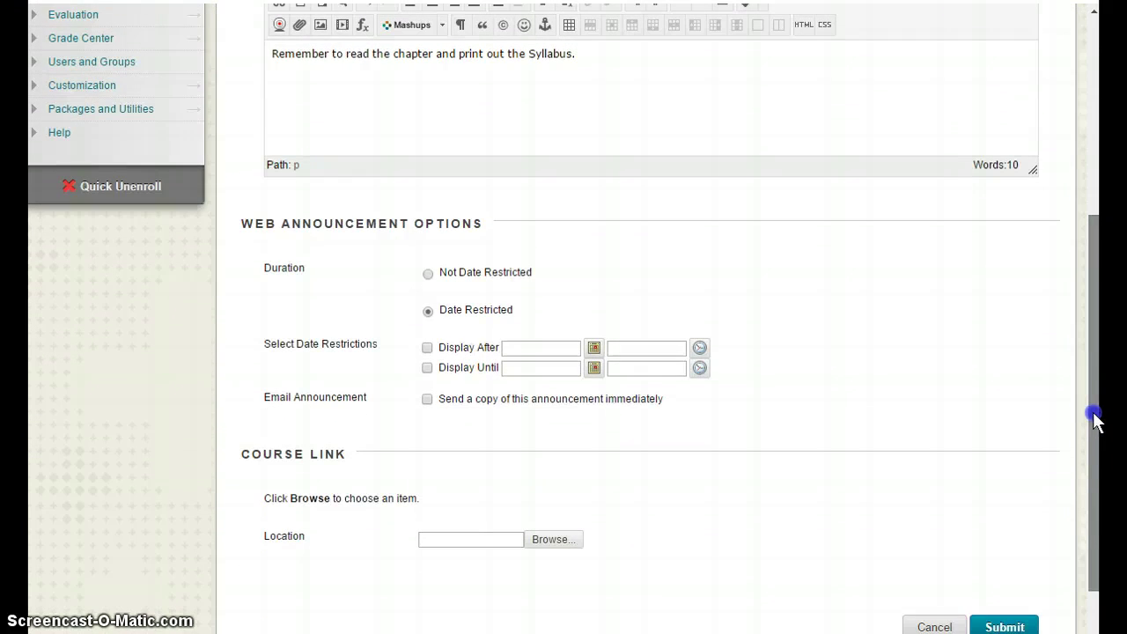
pyautogui.click(428, 275)
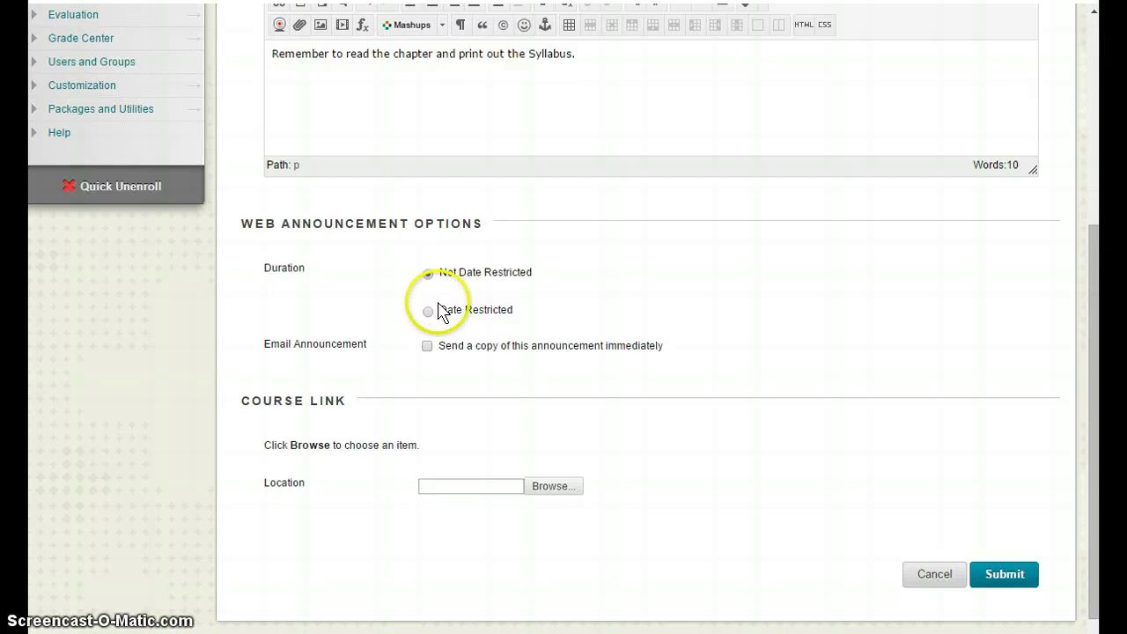
pyautogui.click(427, 346)
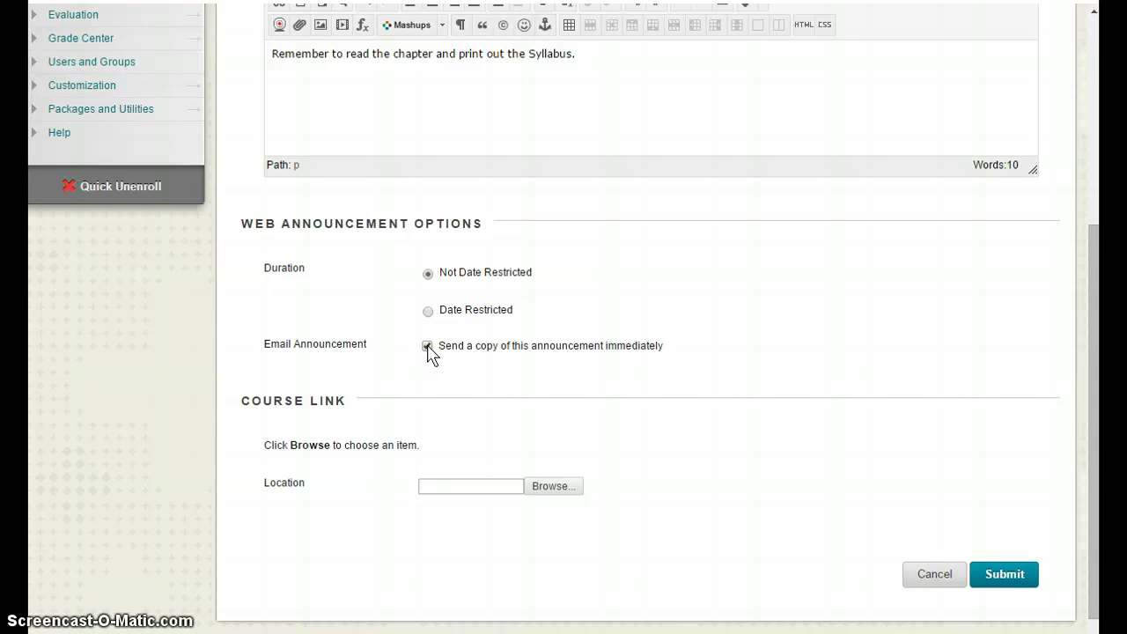
# Step: Link the announcement to the Syllabus item inside the course's Syllabus folder and submit it
pyautogui.click(552, 487)
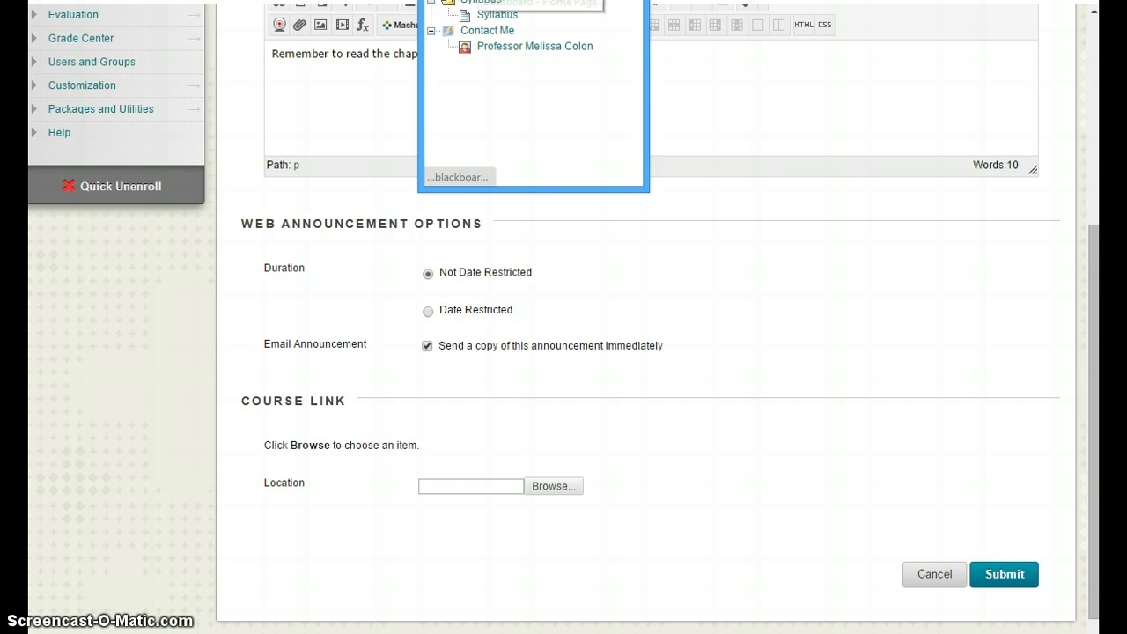
pyautogui.moveTo(493, 0); pyautogui.dragTo(721, 101)
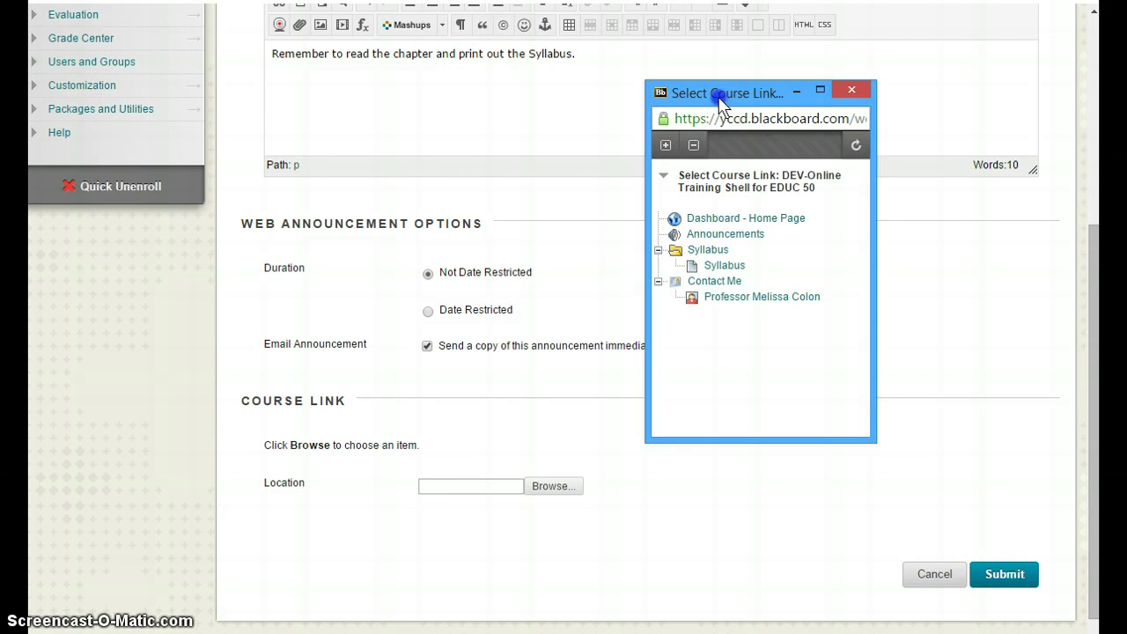
pyautogui.click(718, 267)
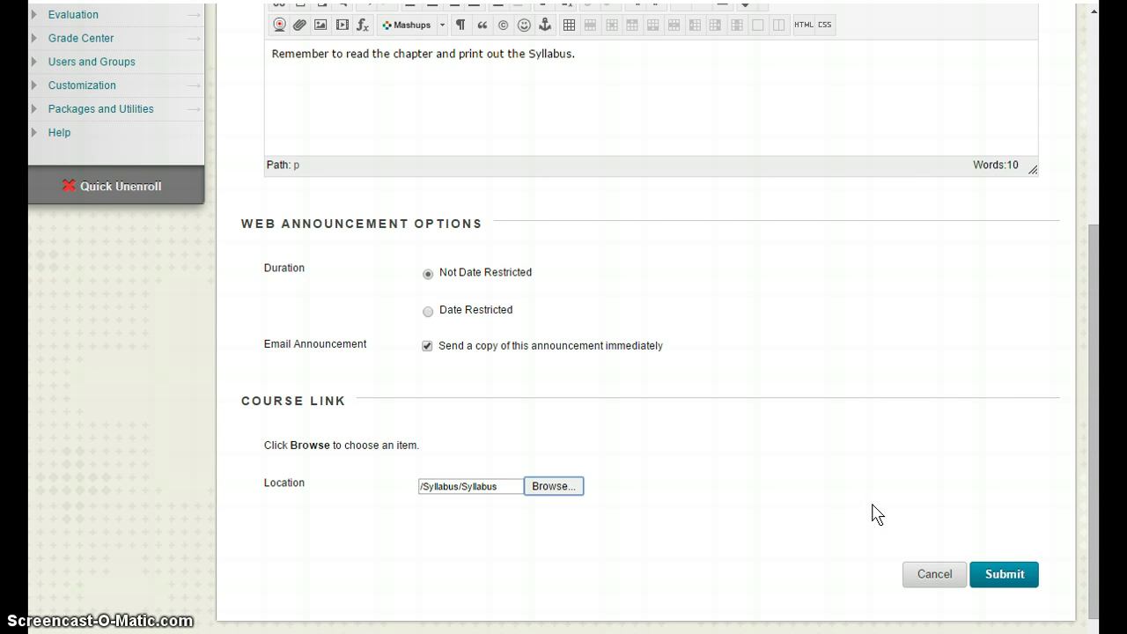
pyautogui.click(997, 576)
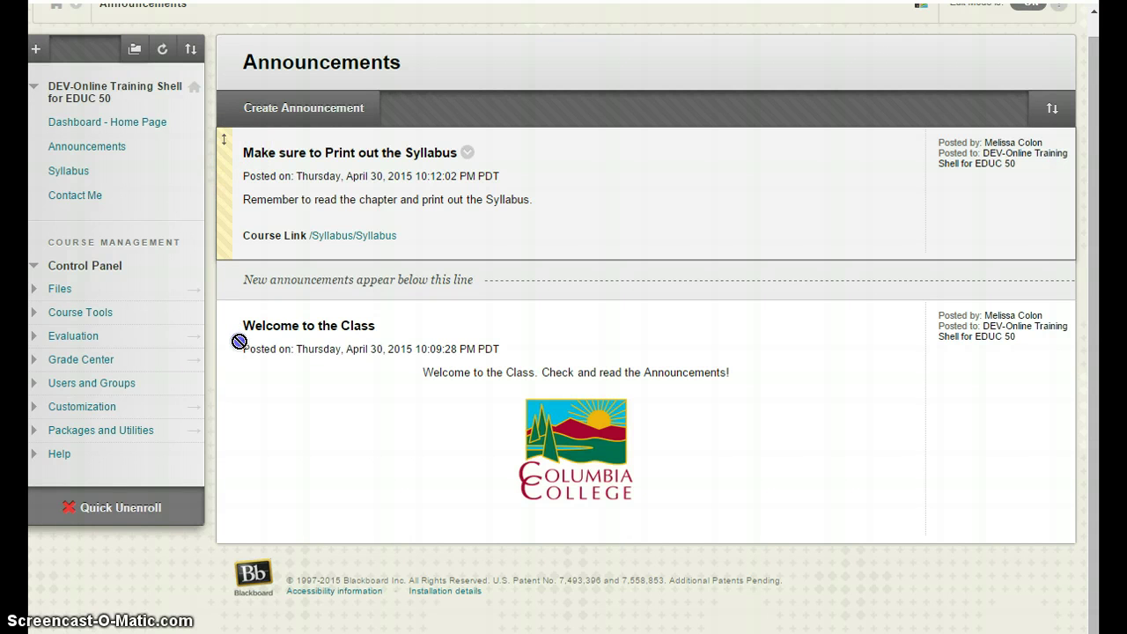
# Step: Reorder the announcements so "Welcome to the Class" sits above the new-announcements line and the syllabus reminder below it
pyautogui.moveTo(227, 196); pyautogui.dragTo(227, 221)
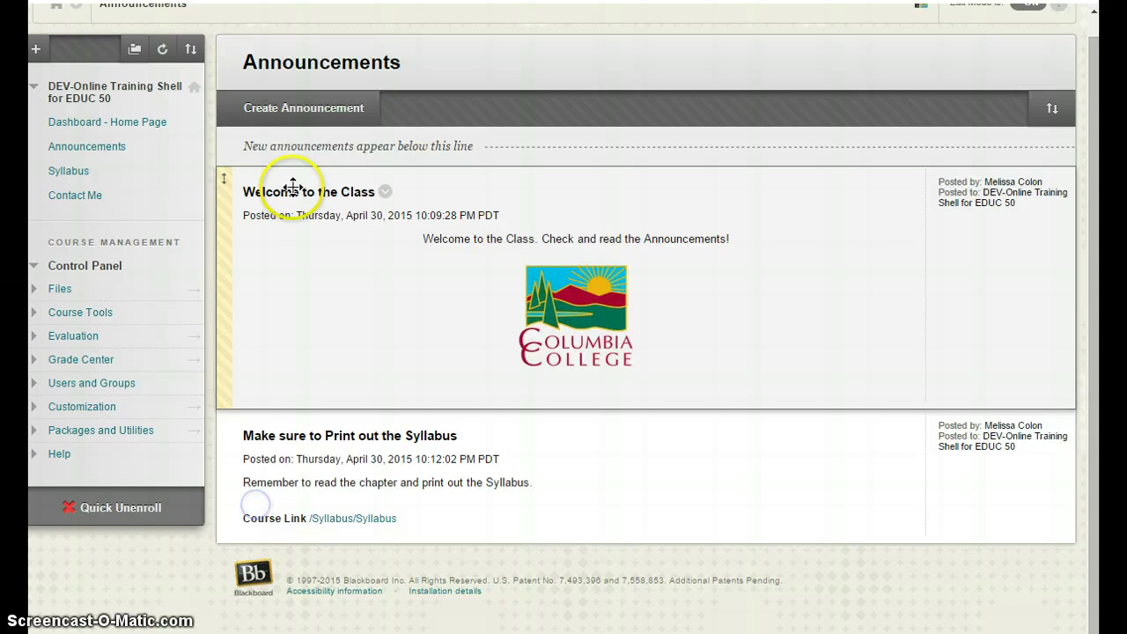
pyautogui.moveTo(232, 181); pyautogui.dragTo(228, 125)
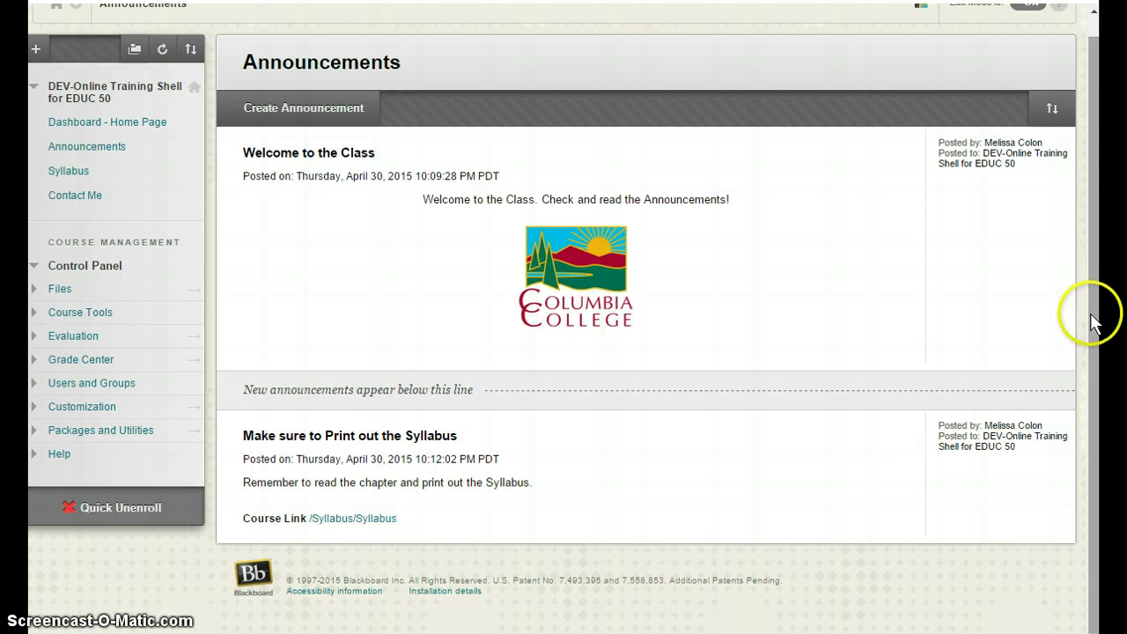
# Step: Open the Syllabus course link from the "Make sure to Print out the Syllabus" announcement
pyautogui.click(1092, 319)
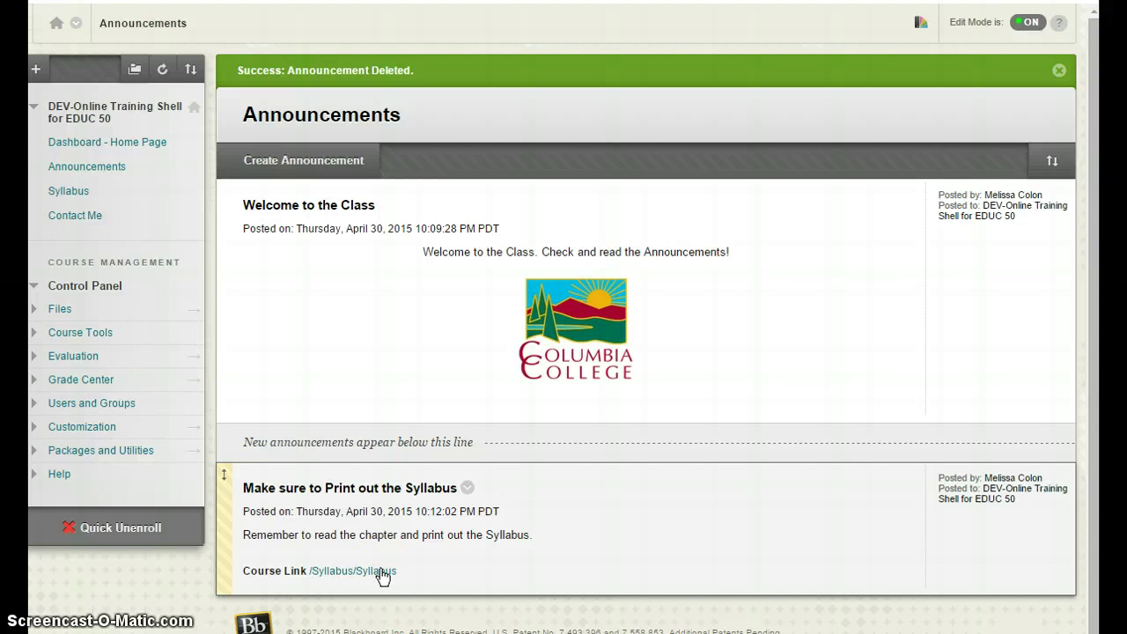
pyautogui.click(381, 572)
pyautogui.click(381, 573)
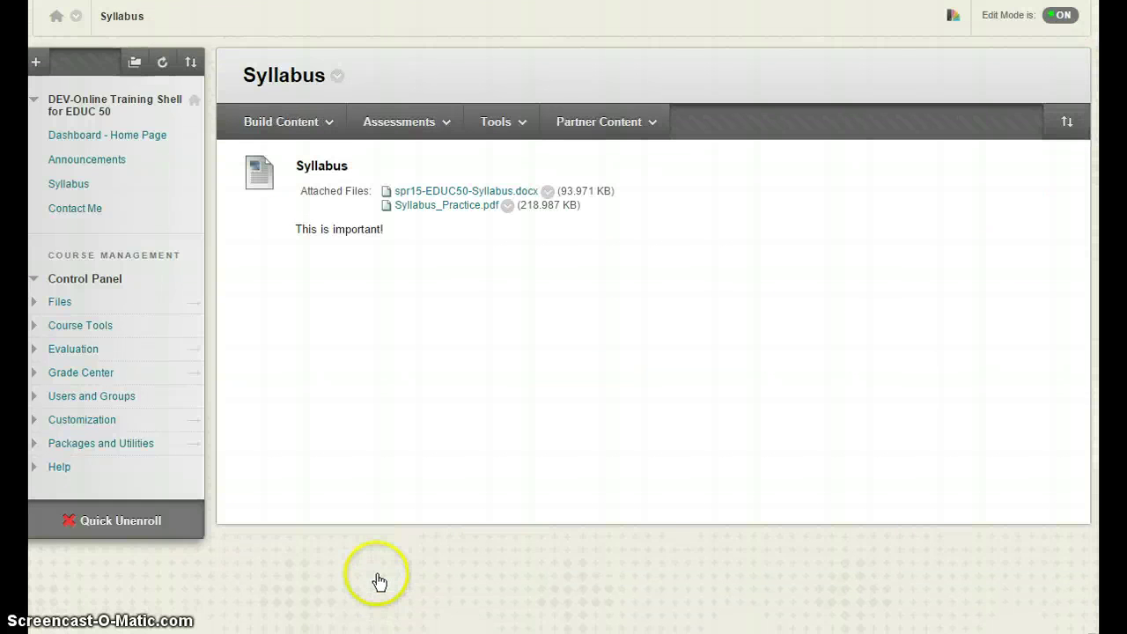